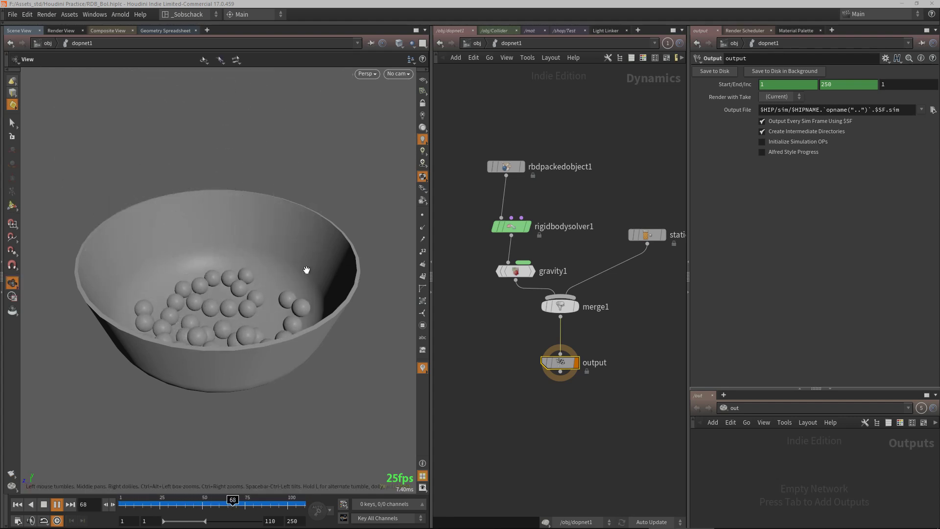
Orbit and zoom around the existing bowl simulation to review how the balls settle
{"action": "left_click_drag", "start_coordinate": [306, 269], "coordinate": [297, 292], "text": "alt"}
{"action": "scroll", "coordinate": [283, 284], "scroll_direction": "up", "scroll_amount": 2, "text": "alt"}
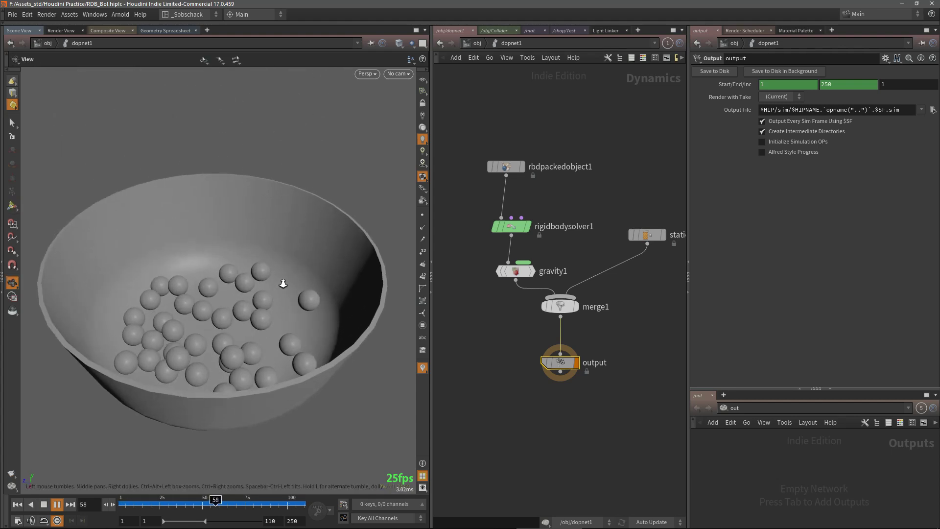
{"action": "middle_click_drag", "start_coordinate": [296, 286], "coordinate": [314, 269], "text": "alt"}
{"action": "scroll", "coordinate": [309, 268], "scroll_direction": "down", "scroll_amount": 2, "text": "alt"}
{"action": "middle_click_drag", "start_coordinate": [298, 309], "coordinate": [288, 317], "text": "alt"}
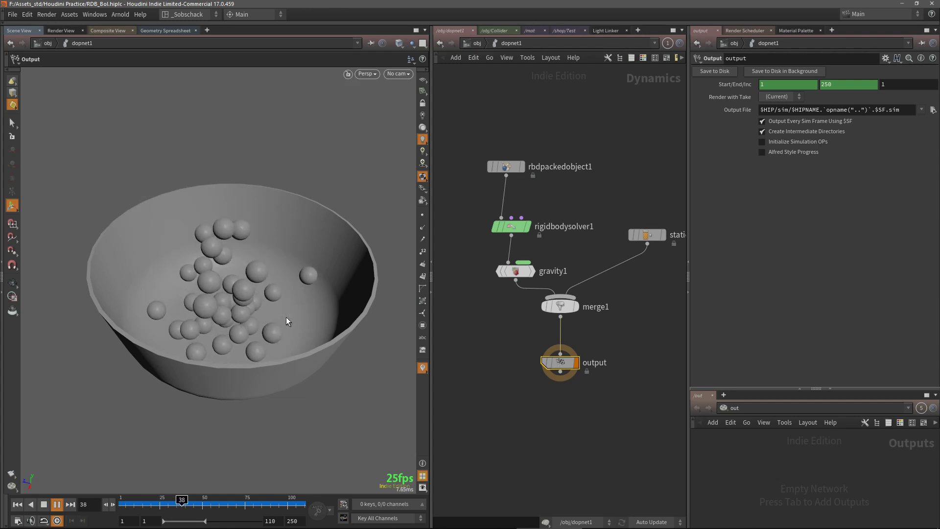
{"action": "key", "text": "Escape"}
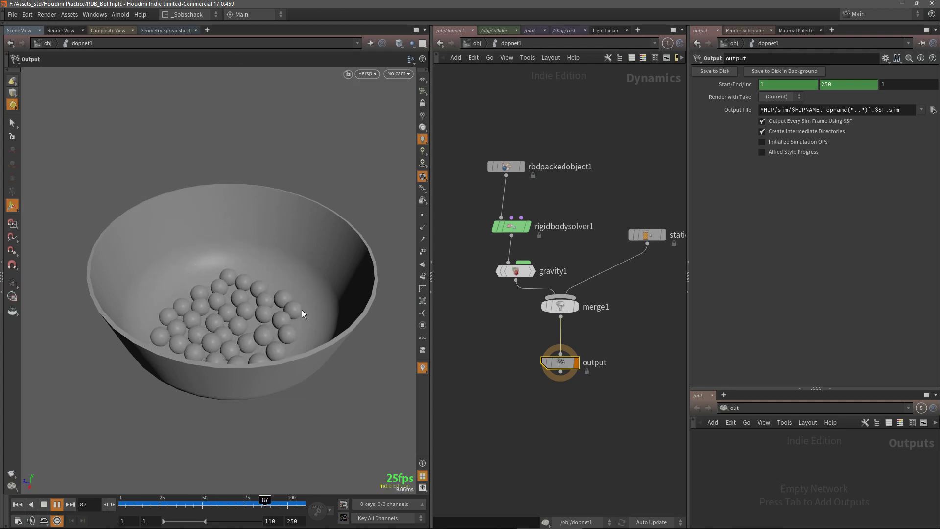
{"action": "mouse_move", "coordinate": [302, 309]}
{"action": "left_mouse_down"}
{"action": "mouse_move", "coordinate": [310, 315]}
{"action": "mouse_move", "coordinate": [300, 319]}
{"action": "left_mouse_up"}
{"action": "middle_click_drag", "start_coordinate": [300, 319], "coordinate": [283, 304], "text": "alt"}
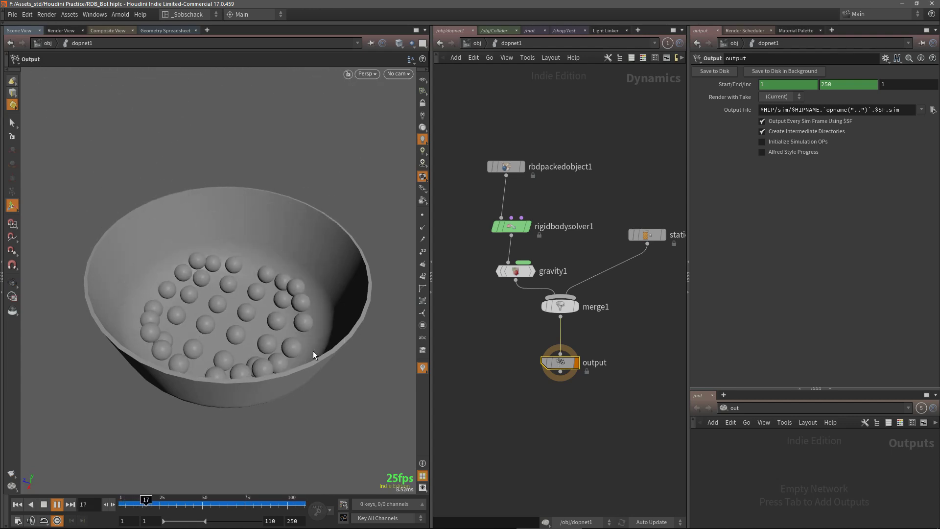
{"action": "key", "text": "Escape"}
{"action": "left_click_drag", "start_coordinate": [337, 337], "coordinate": [318, 315]}
{"action": "right_click_drag", "start_coordinate": [318, 316], "coordinate": [315, 282], "text": "alt"}
{"action": "middle_click_drag", "start_coordinate": [309, 294], "coordinate": [292, 299], "text": "alt"}
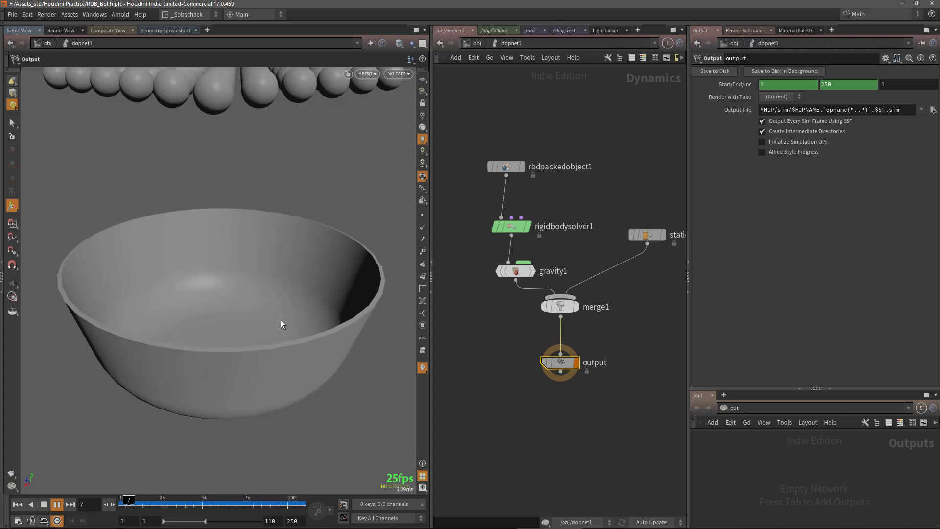
{"action": "left_click_drag", "start_coordinate": [251, 300], "coordinate": [337, 295], "text": "alt"}
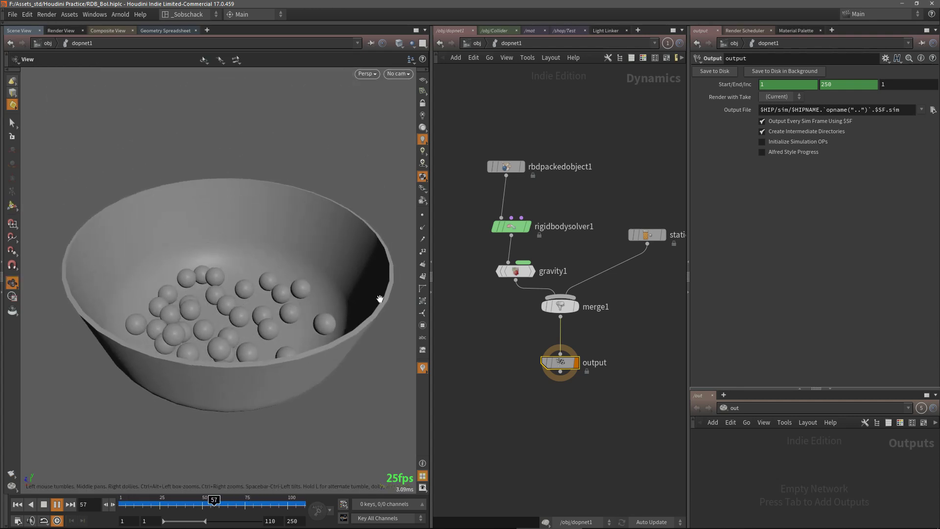
{"action": "middle_click_drag", "start_coordinate": [614, 289], "coordinate": [594, 305]}
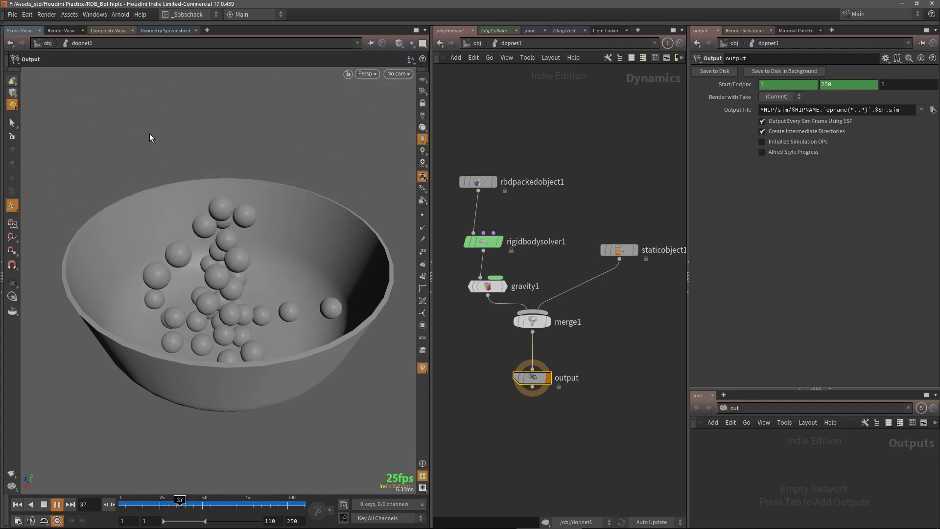
Start a new scene, saving the changes to RDB_Bol.hiplc first
{"action": "left_click", "coordinate": [12, 14]}
{"action": "left_click", "coordinate": [24, 29]}
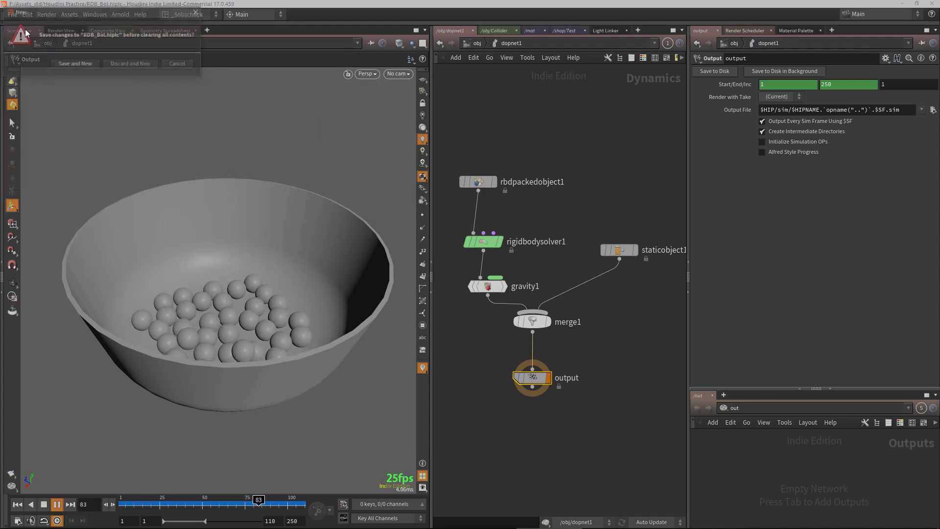
{"action": "left_click_drag", "start_coordinate": [110, 15], "coordinate": [217, 67]}
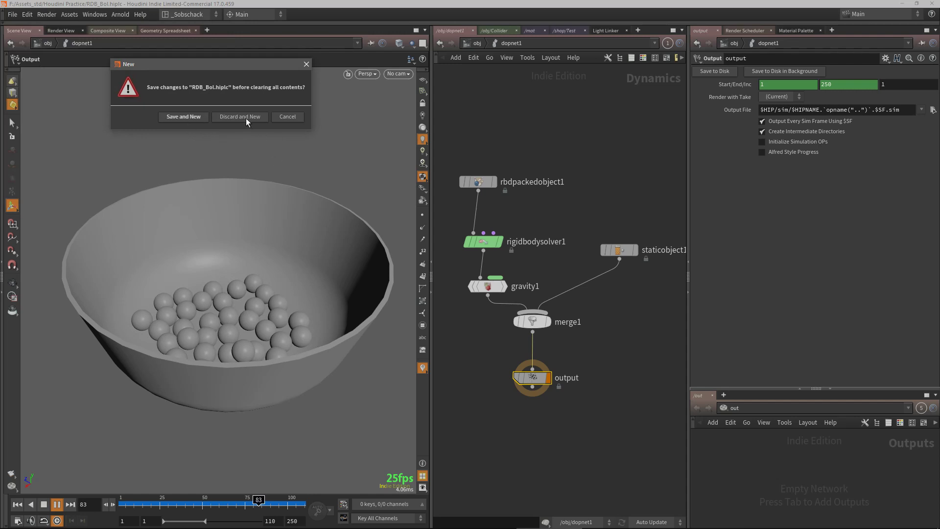
{"action": "left_click", "coordinate": [180, 117]}
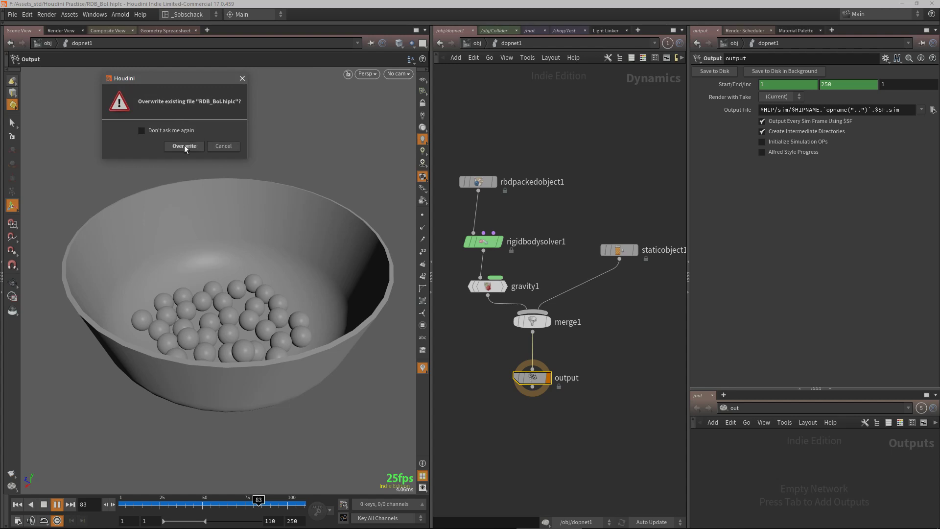
Create a Tube geometry object in the object network
{"action": "key", "text": "Tab"}
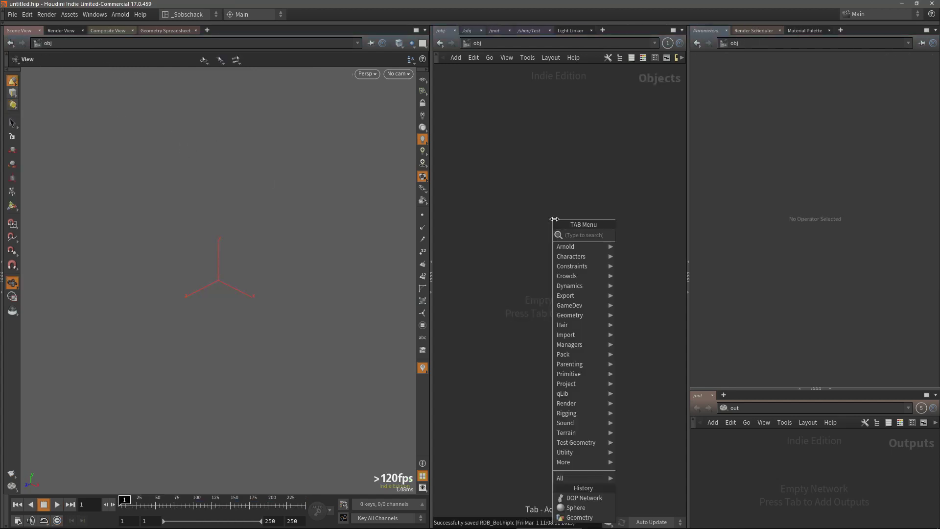
{"action": "type", "text": "tube"}
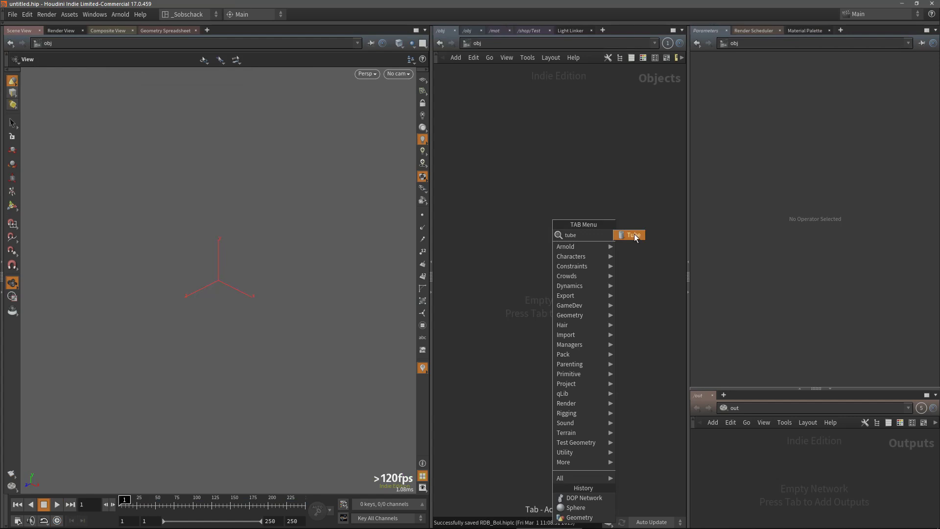
{"action": "left_click", "coordinate": [632, 235]}
{"action": "left_click", "coordinate": [554, 207]}
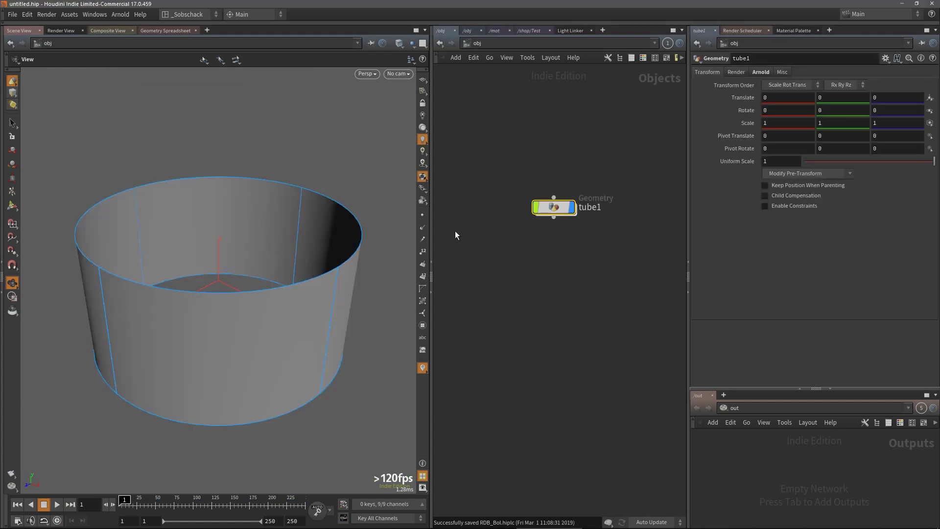
Enter the tube's geometry and set its height to 1.5
{"action": "double_click", "coordinate": [552, 206]}
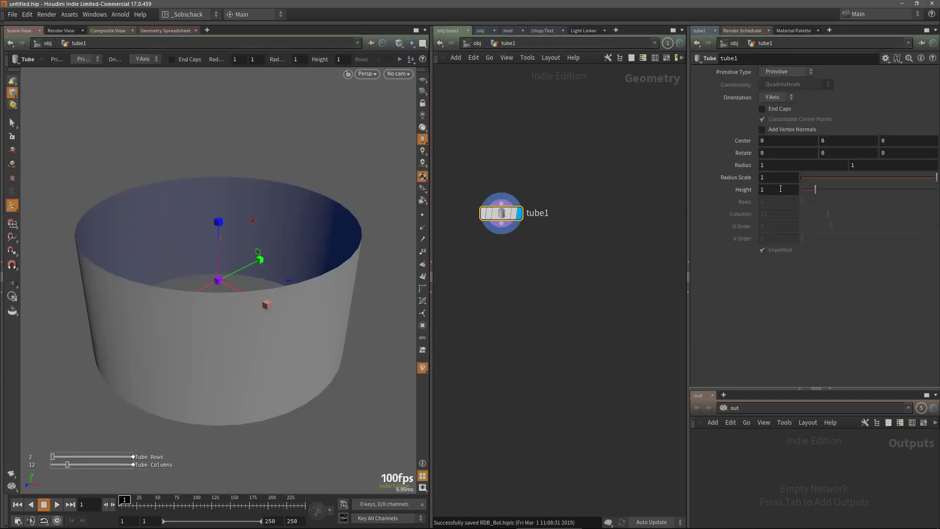
{"action": "key", "text": "BackSpace"}
{"action": "type", "text": "2"}
{"action": "key", "text": "Return"}
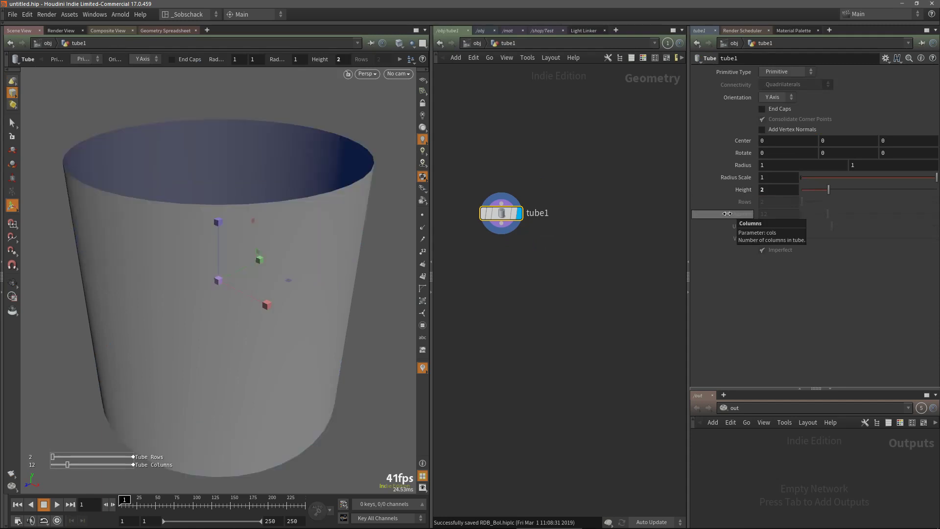
{"action": "type", "text": "1.5"}
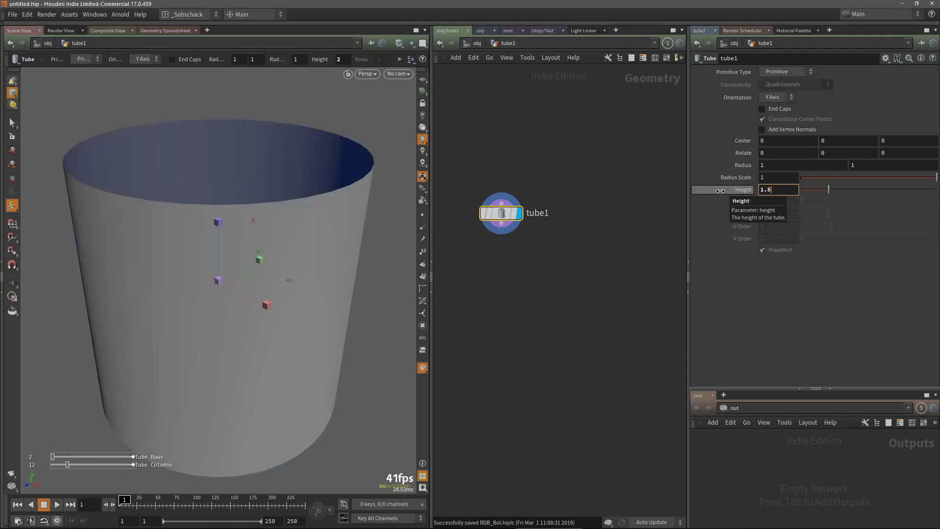
{"action": "key", "text": "Return"}
Set the tube's radius scale to 2
{"action": "double_click", "coordinate": [777, 181]}
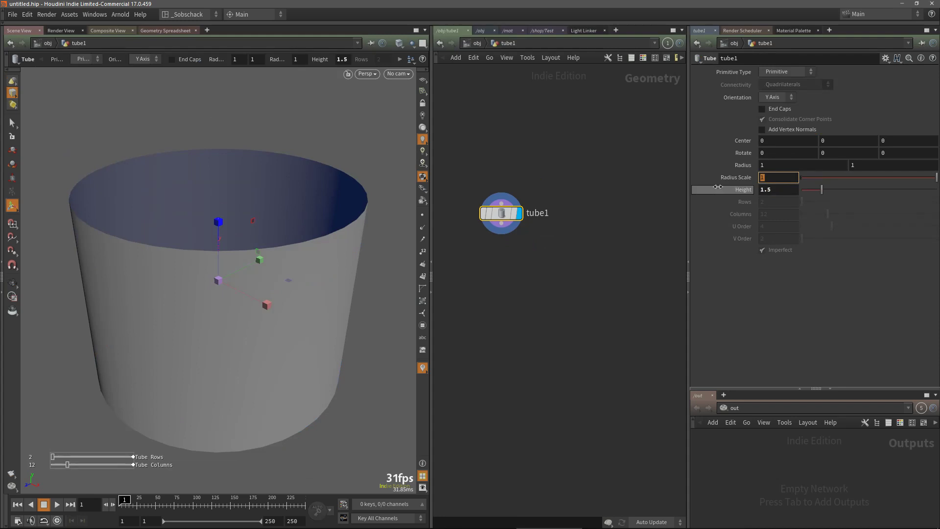
{"action": "type", "text": "2"}
{"action": "key", "text": "Return"}
{"action": "mouse_move", "coordinate": [256, 278]}
{"action": "right_mouse_down", "text": "alt"}
{"action": "mouse_move", "coordinate": [254, 258]}
{"action": "mouse_move", "coordinate": [255, 295]}
{"action": "right_mouse_up", "text": "alt"}
{"action": "middle_click_drag", "start_coordinate": [254, 295], "coordinate": [257, 304], "text": "alt"}
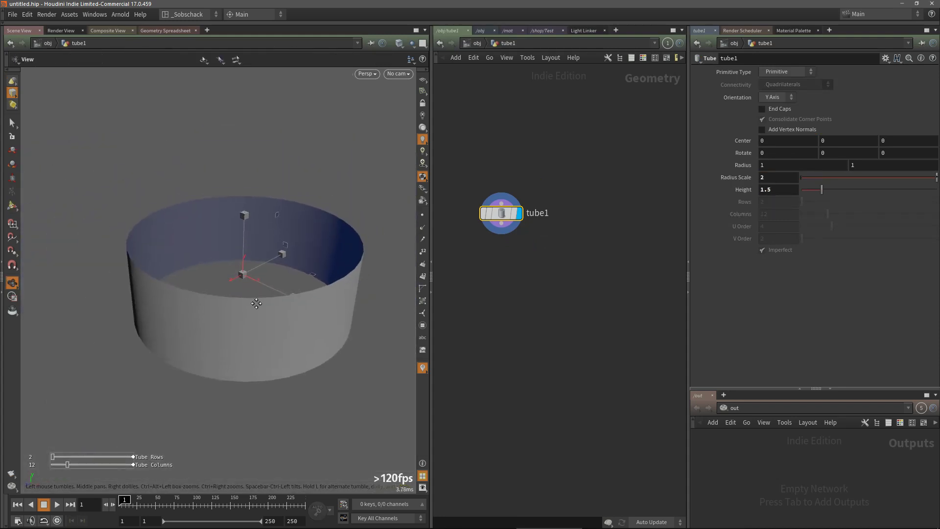
{"action": "key", "text": "Return"}
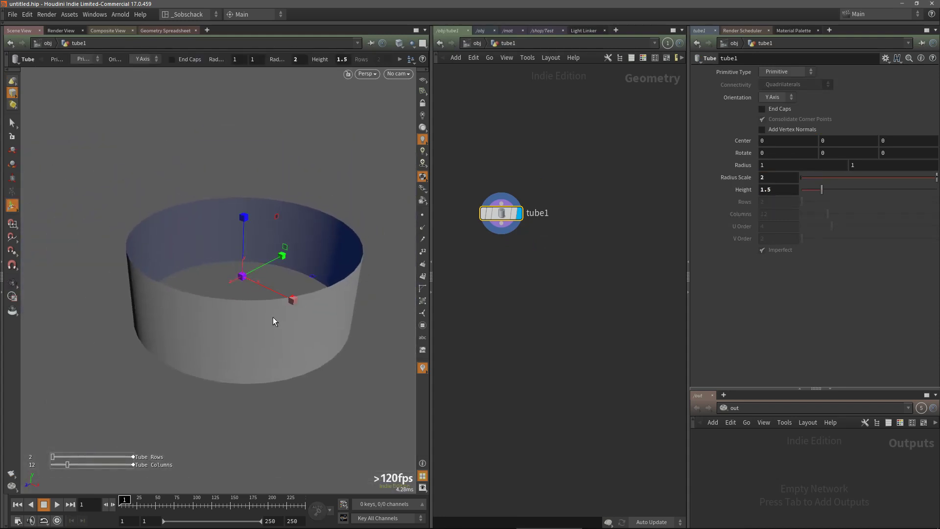
Change the tube's primitive type to Polygon and set its columns to 36
{"action": "left_click", "coordinate": [786, 72]}
{"action": "left_click", "coordinate": [788, 92]}
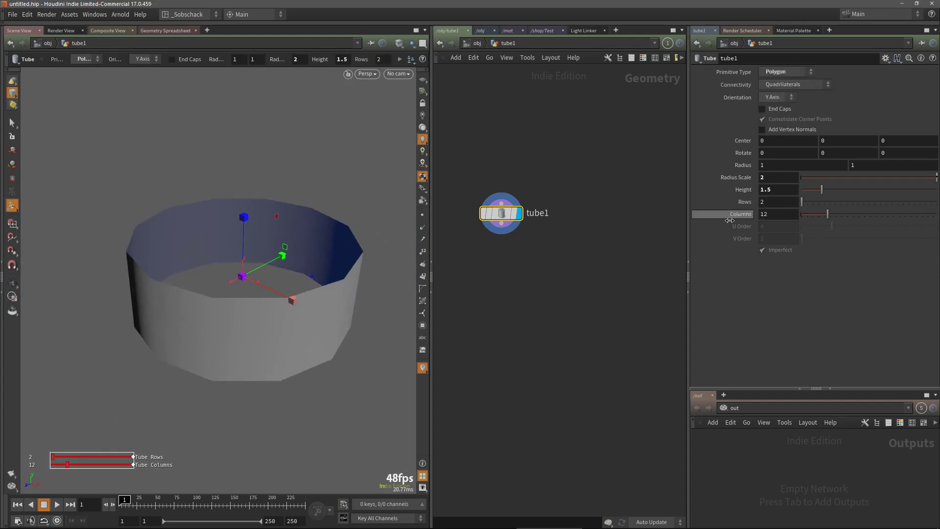
{"action": "type", "text": "36"}
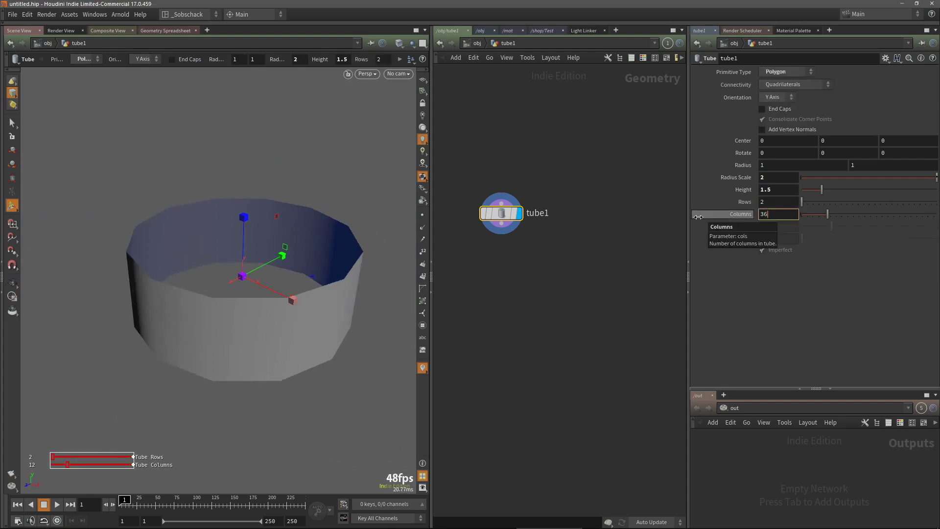
{"action": "key", "text": "Return"}
{"action": "key", "text": "Escape"}
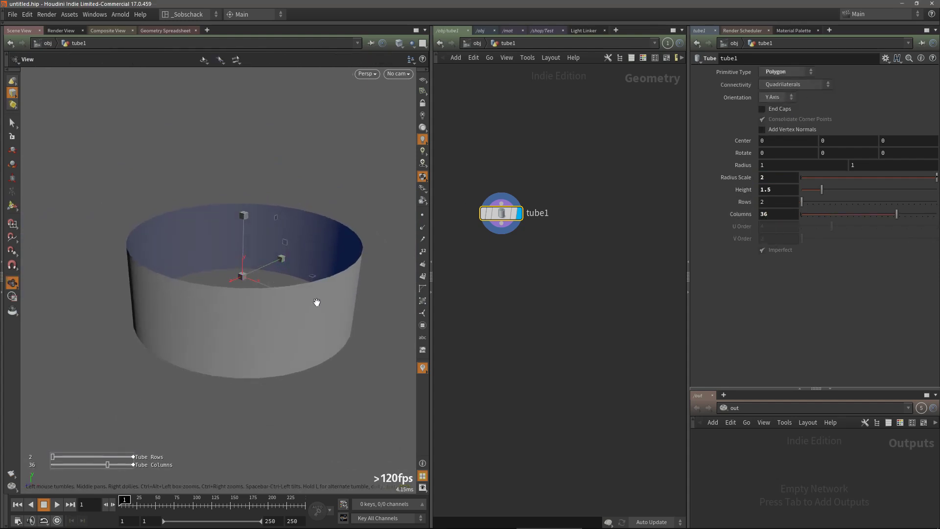
Enable end caps on the tube
{"action": "left_click_drag", "start_coordinate": [317, 302], "coordinate": [320, 349], "text": "alt"}
{"action": "left_click", "coordinate": [779, 108]}
{"action": "key", "text": "Escape"}
{"action": "left_click_drag", "start_coordinate": [403, 291], "coordinate": [283, 271]}
{"action": "middle_click_drag", "start_coordinate": [284, 271], "coordinate": [300, 259], "text": "alt"}
{"action": "right_click_drag", "start_coordinate": [300, 259], "coordinate": [266, 225], "text": "alt"}
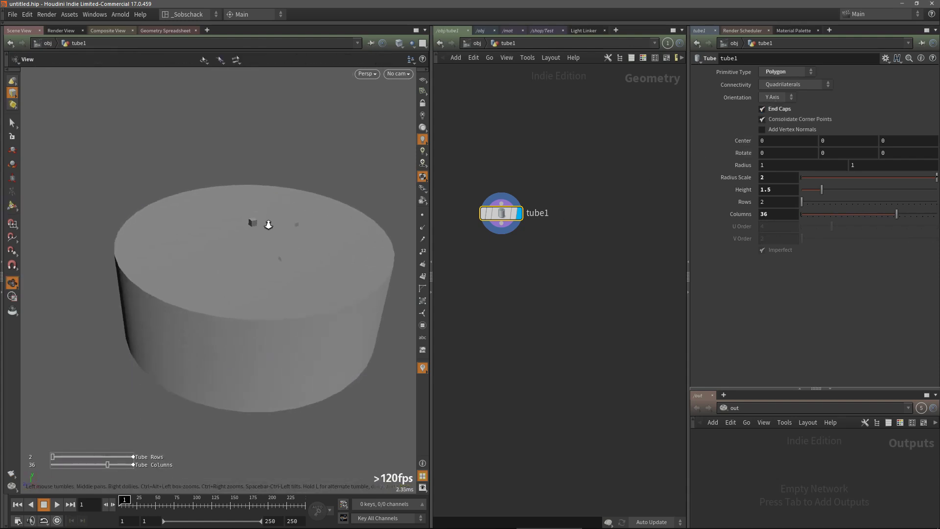
Toggle the wireframe display to inspect the tube's polygon layout
{"action": "middle_click_drag", "start_coordinate": [279, 260], "coordinate": [285, 257], "text": "alt"}
{"action": "key", "text": "w"}
{"action": "key", "text": "w"}
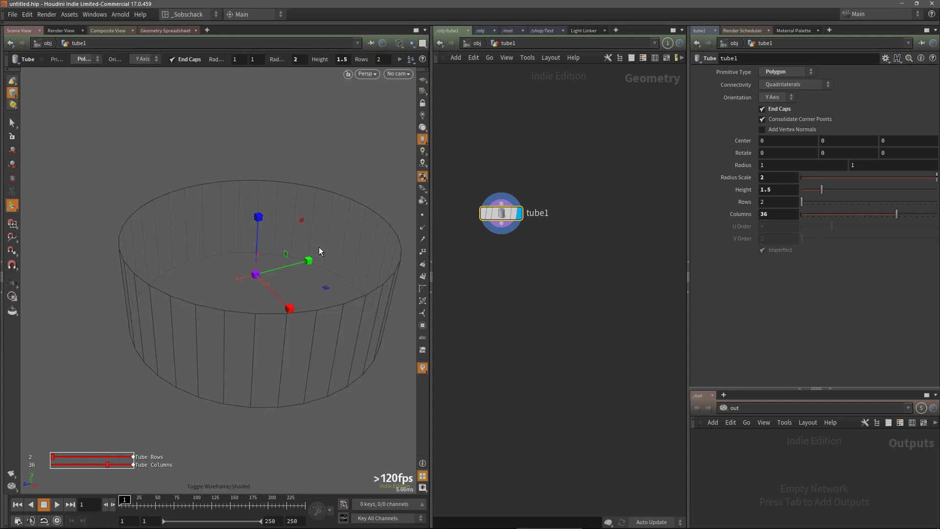
{"action": "left_click_drag", "start_coordinate": [314, 260], "coordinate": [286, 259], "text": "alt"}
Select the tube's top cap face and delete it
{"action": "key", "text": "s"}
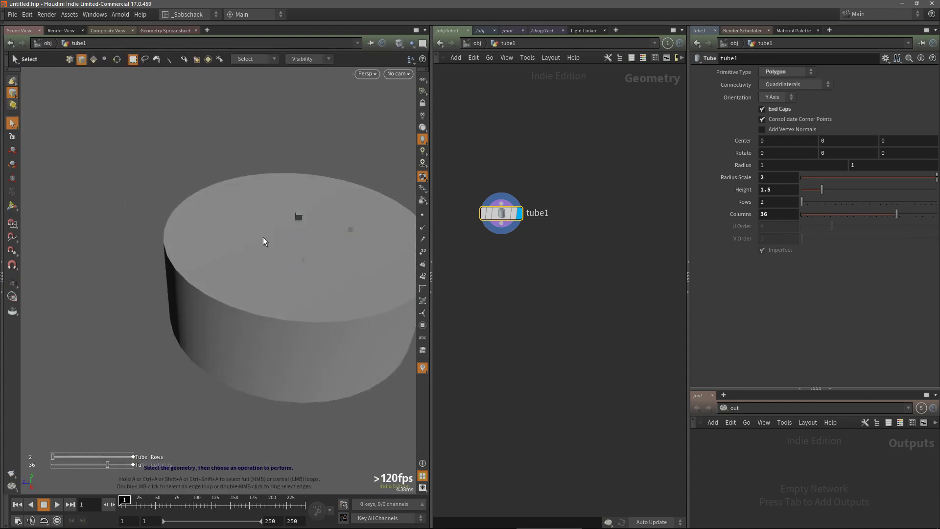
{"action": "key", "text": "4"}
{"action": "left_click", "coordinate": [263, 237]}
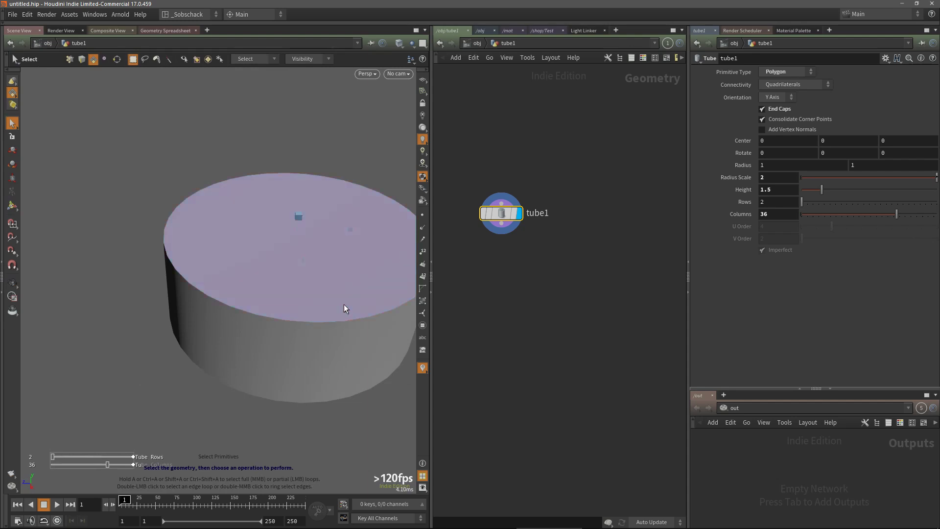
{"action": "key", "text": "Delete"}
{"action": "left_click_drag", "start_coordinate": [374, 318], "coordinate": [307, 257], "text": "alt"}
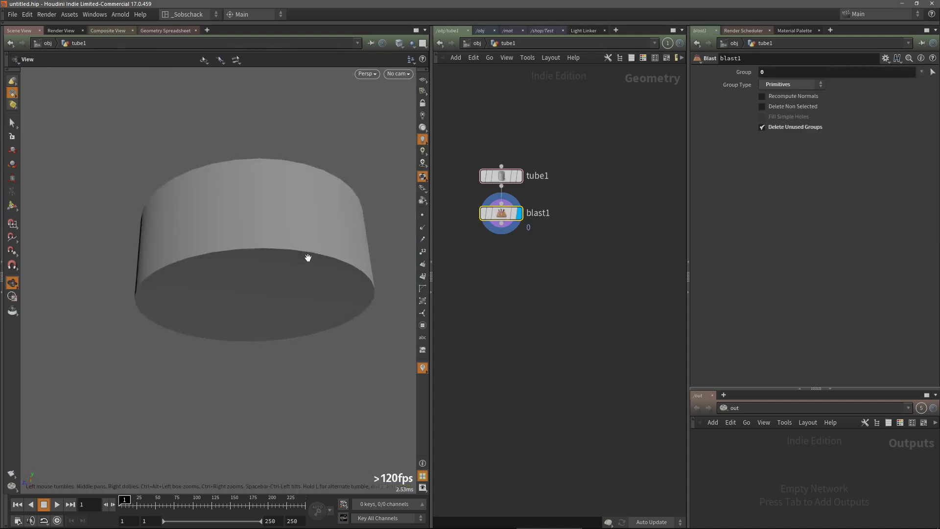
Select the bottom edge loop and scale it down to about 0.71 to taper the tube into a bowl
{"action": "key", "text": "s"}
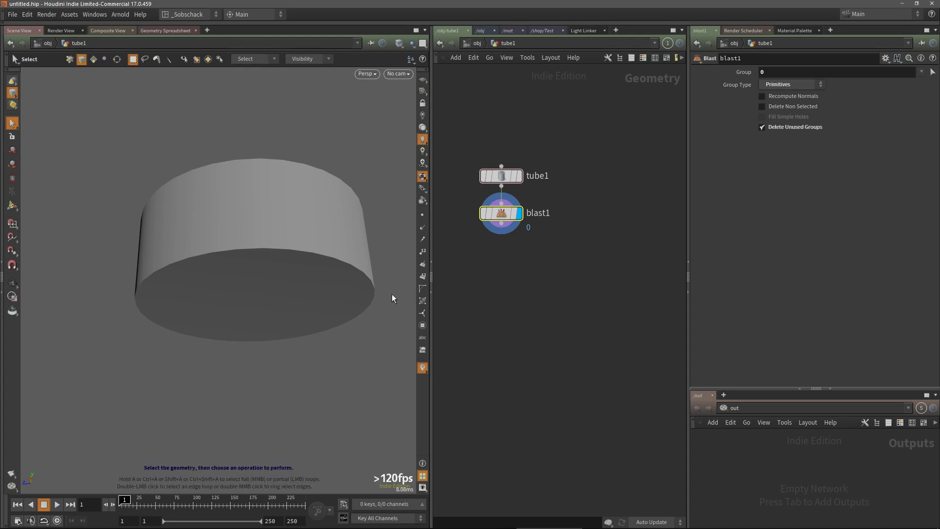
{"action": "double_click", "coordinate": [270, 249]}
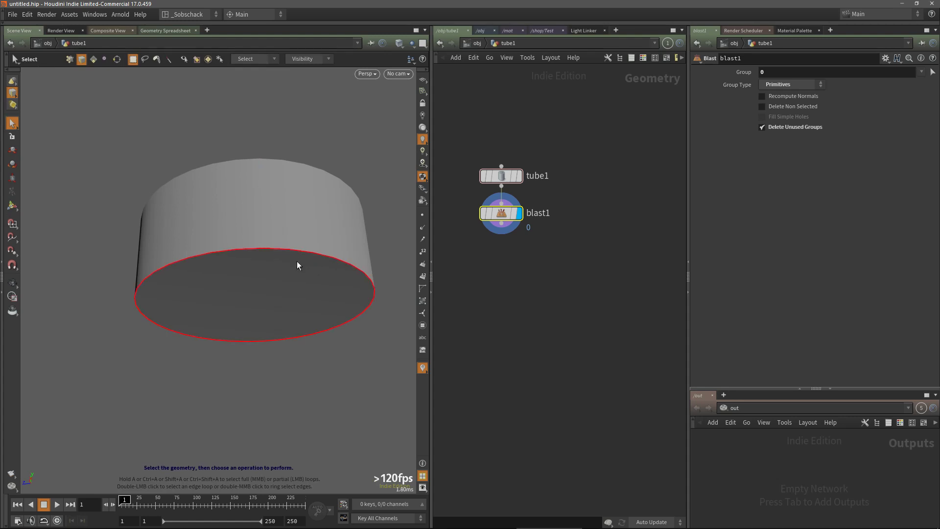
{"action": "key", "text": "e"}
{"action": "left_click_drag", "start_coordinate": [258, 300], "coordinate": [239, 299]}
{"action": "left_click_drag", "start_coordinate": [283, 181], "coordinate": [295, 224], "text": "alt"}
{"action": "middle_click_drag", "start_coordinate": [311, 262], "coordinate": [316, 332], "text": "alt"}
{"action": "key", "text": "e"}
{"action": "left_click_drag", "start_coordinate": [341, 266], "coordinate": [263, 276], "text": "alt"}
{"action": "mouse_move", "coordinate": [303, 280]}
{"action": "left_mouse_down", "text": "alt"}
{"action": "mouse_move", "coordinate": [303, 265]}
{"action": "mouse_move", "coordinate": [300, 288]}
{"action": "left_mouse_up", "text": "alt"}
{"action": "key", "text": "e"}
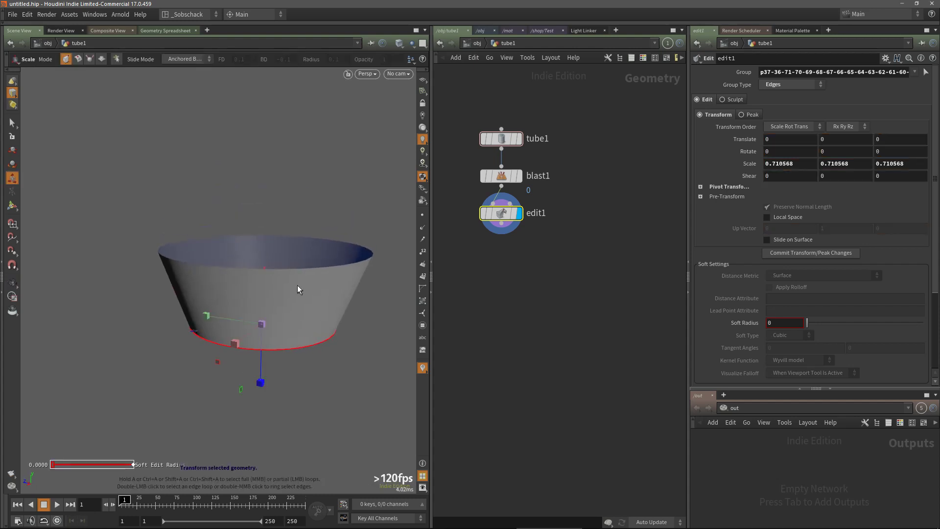
Add a PolyBevel on the selected bottom edge loop
{"action": "key", "text": "Tab"}
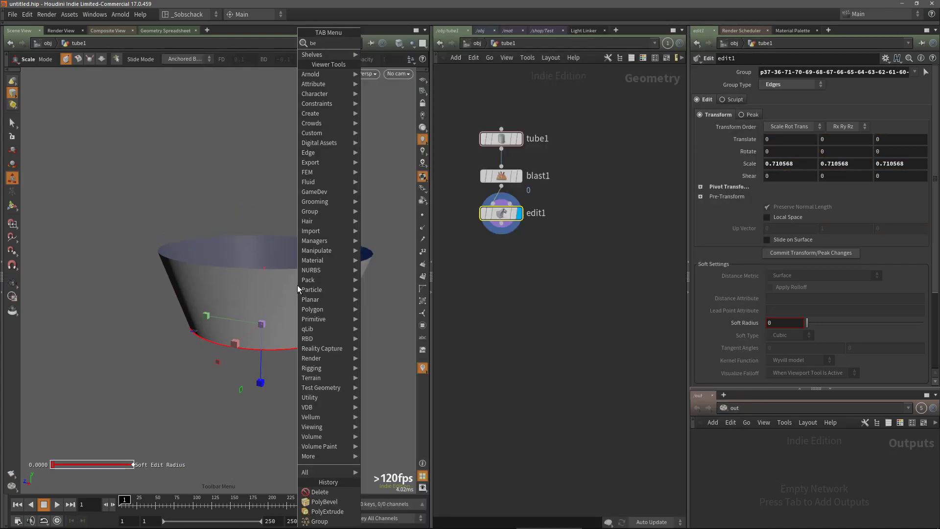
{"action": "type", "text": "beve"}
{"action": "left_click", "coordinate": [387, 53]}
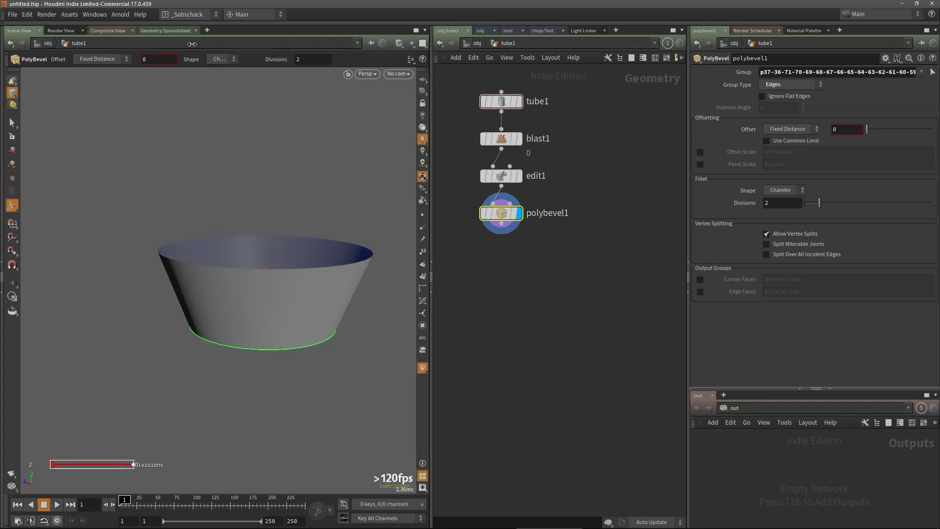
Set the bevel shape to Round with an offset of 0.7 and 6 divisions
{"action": "left_click", "coordinate": [213, 59]}
{"action": "left_click", "coordinate": [222, 109]}
{"action": "mouse_move", "coordinate": [163, 62]}
{"action": "middle_mouse_down"}
{"action": "mouse_move", "coordinate": [163, 72]}
{"action": "mouse_move", "coordinate": [180, 73]}
{"action": "mouse_move", "coordinate": [159, 62]}
{"action": "middle_mouse_up"}
{"action": "middle_click_drag", "start_coordinate": [308, 60], "coordinate": [337, 59]}
{"action": "left_click_drag", "start_coordinate": [311, 189], "coordinate": [325, 309], "text": "alt"}
{"action": "key", "text": "Return"}
Add a PolyExtrude node after the bevel in the network
{"action": "key", "text": "Tab"}
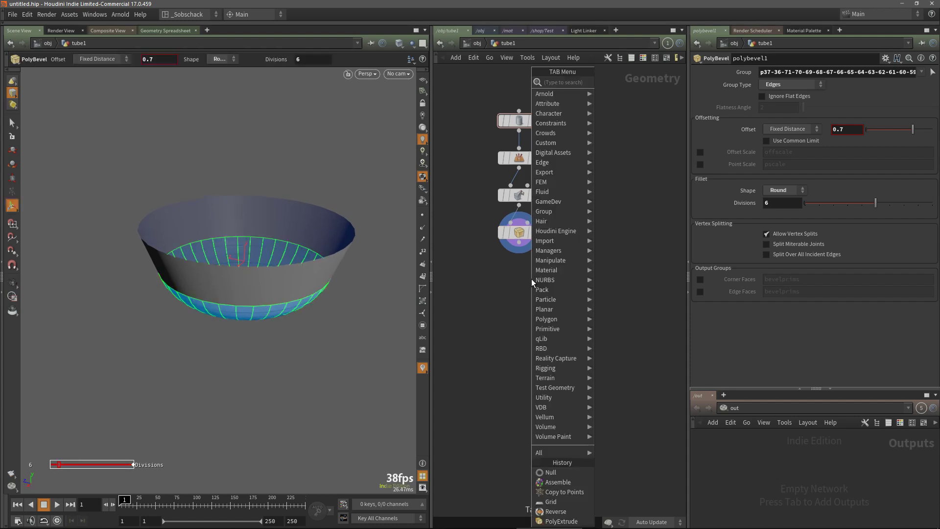
{"action": "type", "text": "ex"}
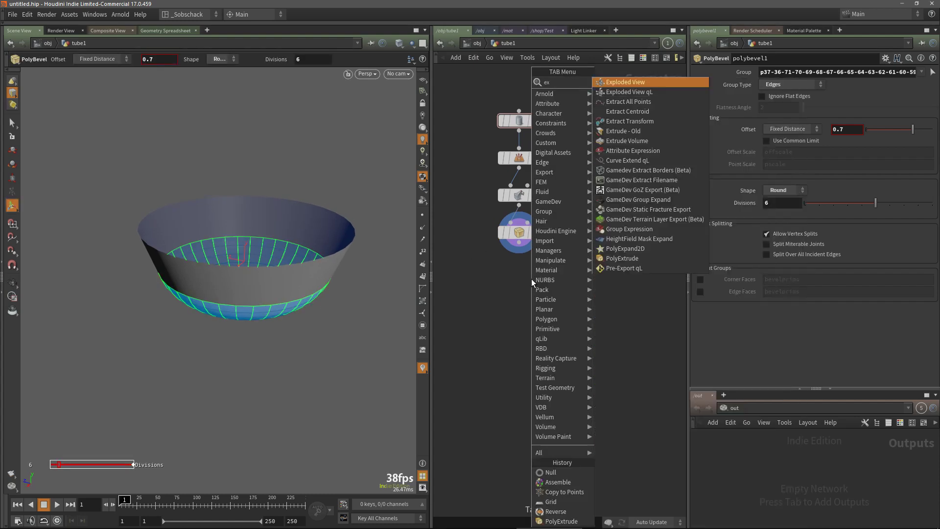
{"action": "type", "text": "tru"}
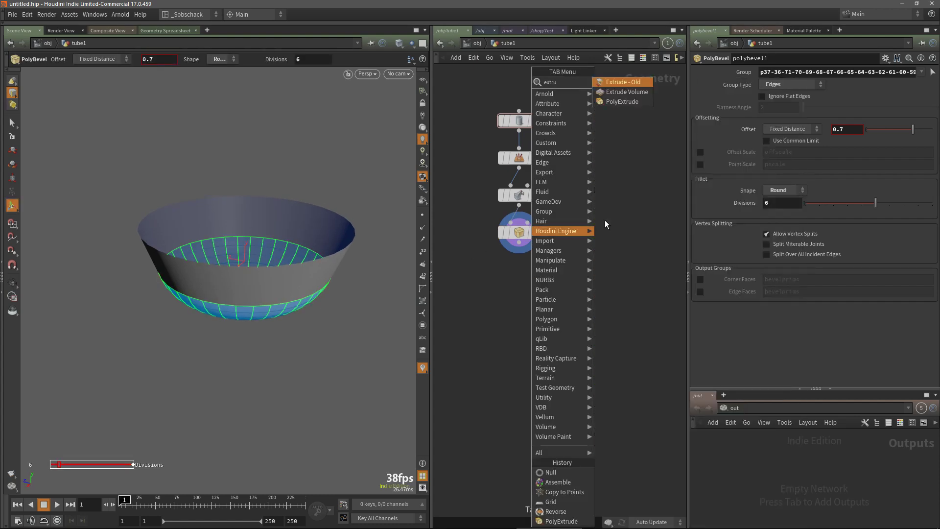
{"action": "left_click", "coordinate": [622, 102]}
{"action": "left_click", "coordinate": [530, 283]}
{"action": "mouse_move", "coordinate": [527, 274]}
{"action": "left_mouse_down"}
{"action": "mouse_move", "coordinate": [519, 243]}
{"action": "mouse_move", "coordinate": [520, 284]}
{"action": "left_mouse_up"}
{"action": "left_click", "coordinate": [542, 267]}
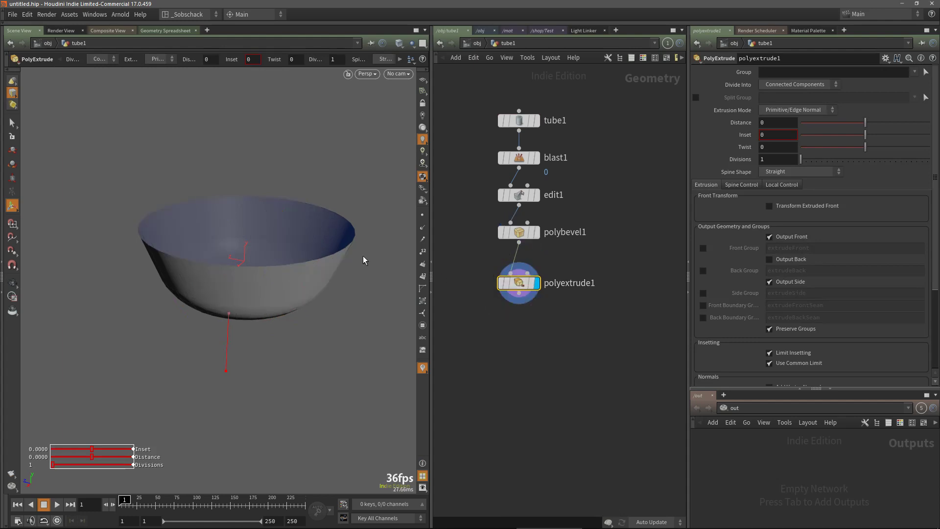
Extrude the bowl's faces to a distance of about 0.054 and enable Output Back to give the bowl thickness
{"action": "left_click_drag", "start_coordinate": [226, 368], "coordinate": [240, 283]}
{"action": "key", "text": "Escape"}
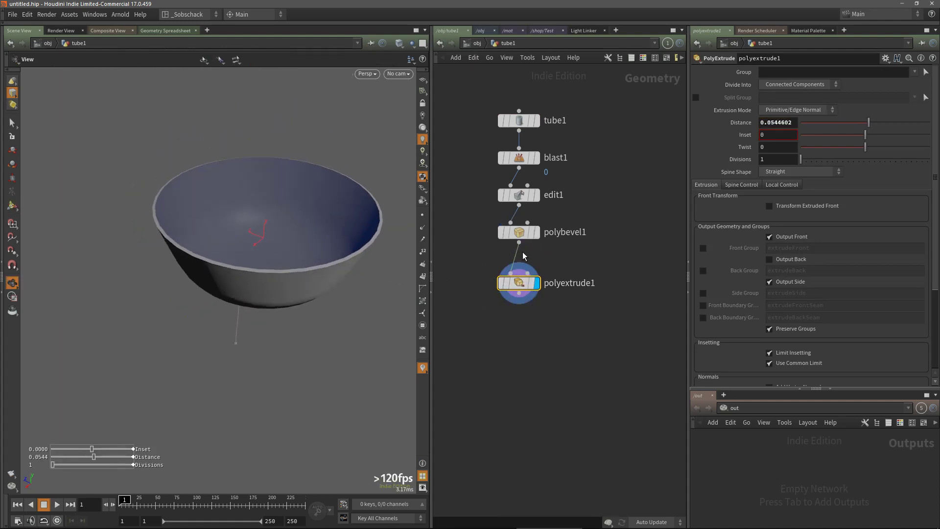
{"action": "key", "text": "Return"}
{"action": "left_click", "coordinate": [788, 259]}
{"action": "key", "text": "Escape"}
{"action": "left_click_drag", "start_coordinate": [340, 269], "coordinate": [264, 304]}
{"action": "key", "text": "Return"}
Append a Null node after the extrude and rename it _OUT_COLLIDER
{"action": "key", "text": "Tab"}
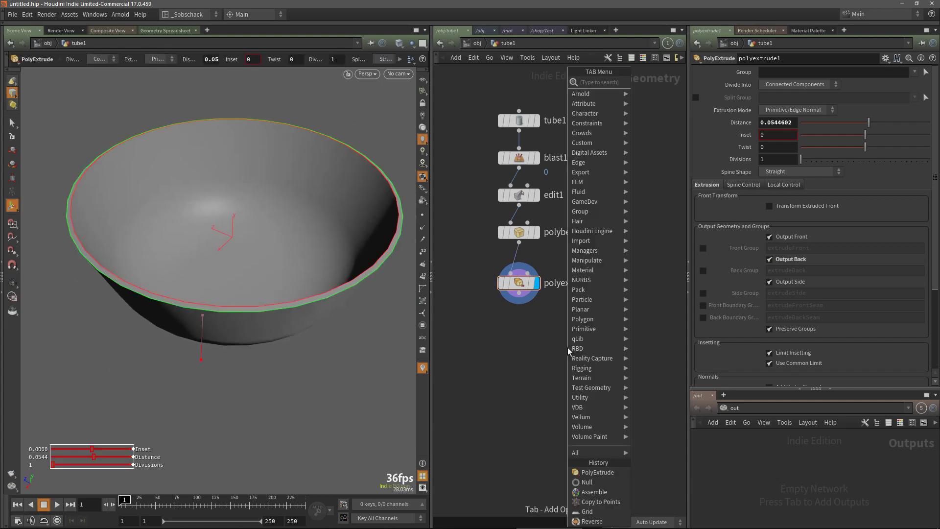
{"action": "type", "text": "nul"}
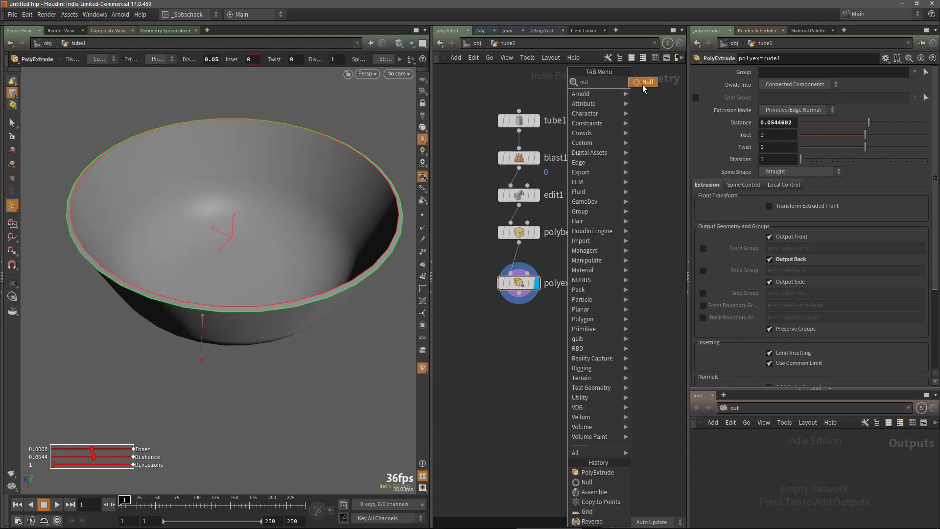
{"action": "left_click", "coordinate": [644, 83]}
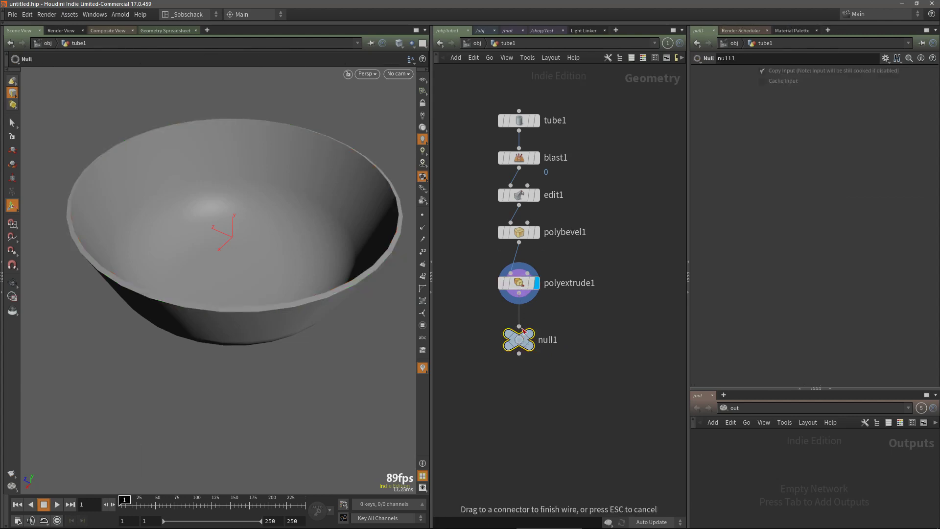
{"action": "left_click", "coordinate": [521, 340]}
{"action": "double_click", "coordinate": [543, 340]}
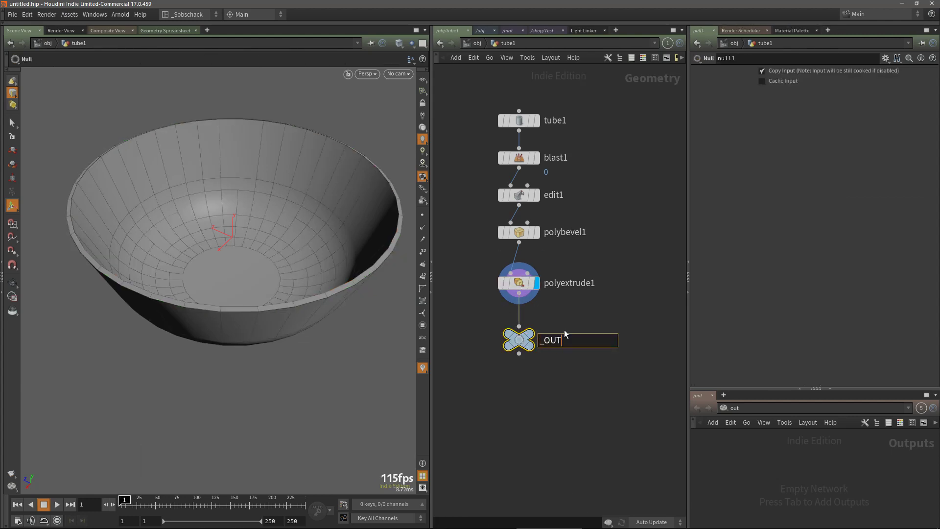
{"action": "type", "text": "_OUT_COLLIDER"}
{"action": "key", "text": "Return"}
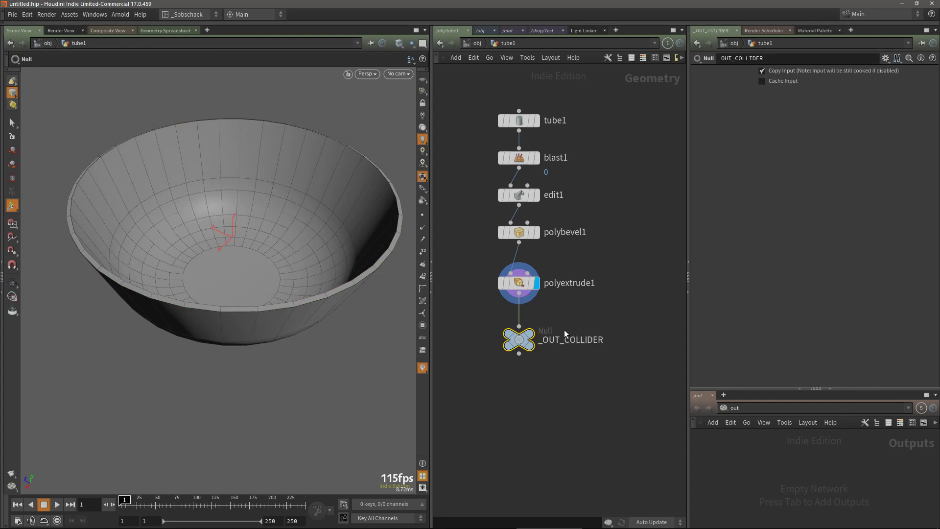
Colour the _OUT_COLLIDER null node black
{"action": "mouse_move", "coordinate": [515, 348]}
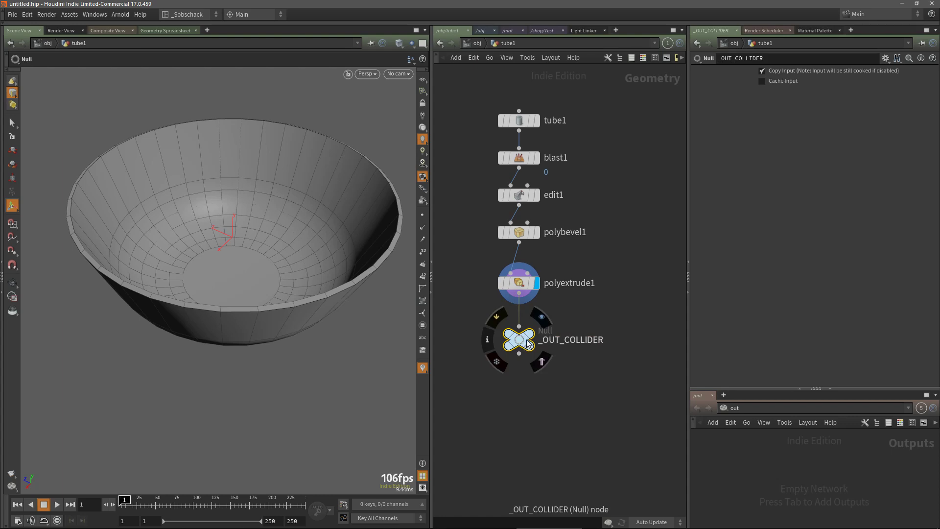
{"action": "key", "text": "c"}
{"action": "left_click", "coordinate": [619, 510]}
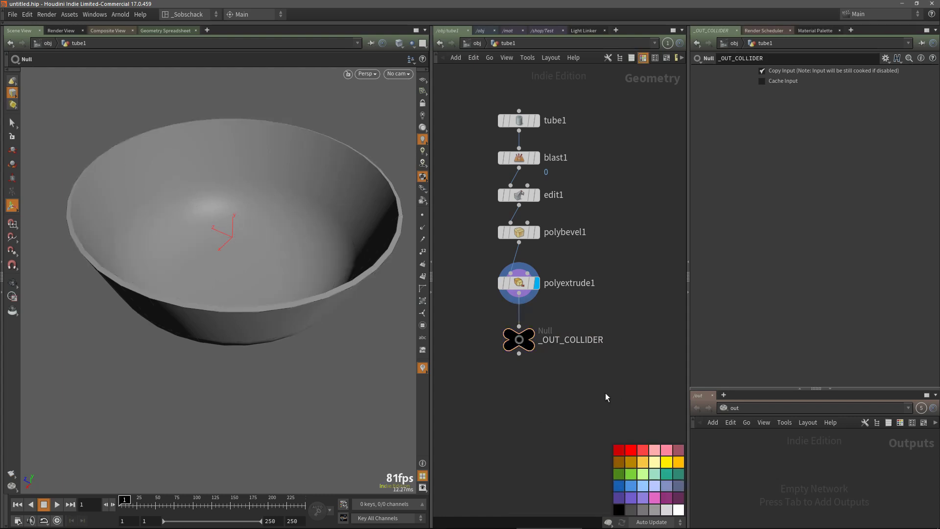
{"action": "key", "text": "c"}
Return to the object level and rename the tube1 geometry object COLLIDER
{"action": "scroll", "coordinate": [597, 397], "scroll_direction": "down", "scroll_amount": 3}
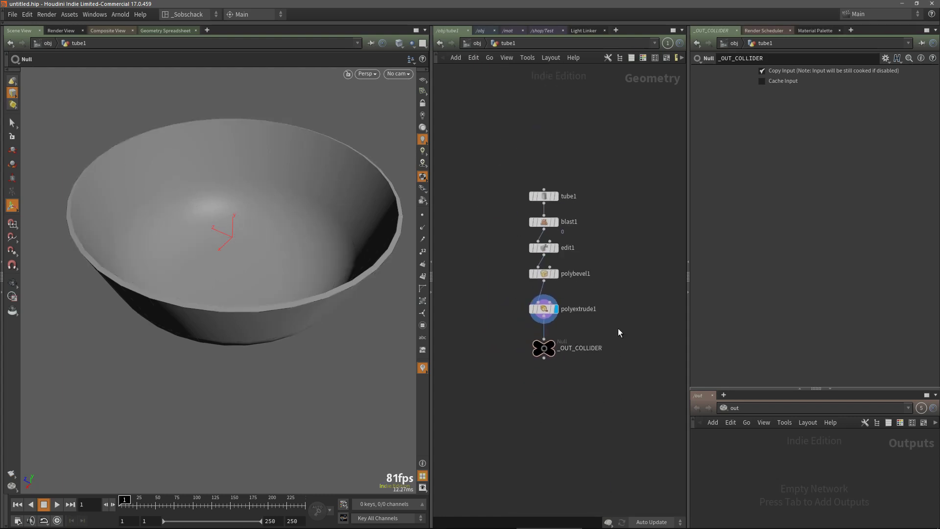
{"action": "left_click", "coordinate": [477, 43]}
{"action": "double_click", "coordinate": [538, 210]}
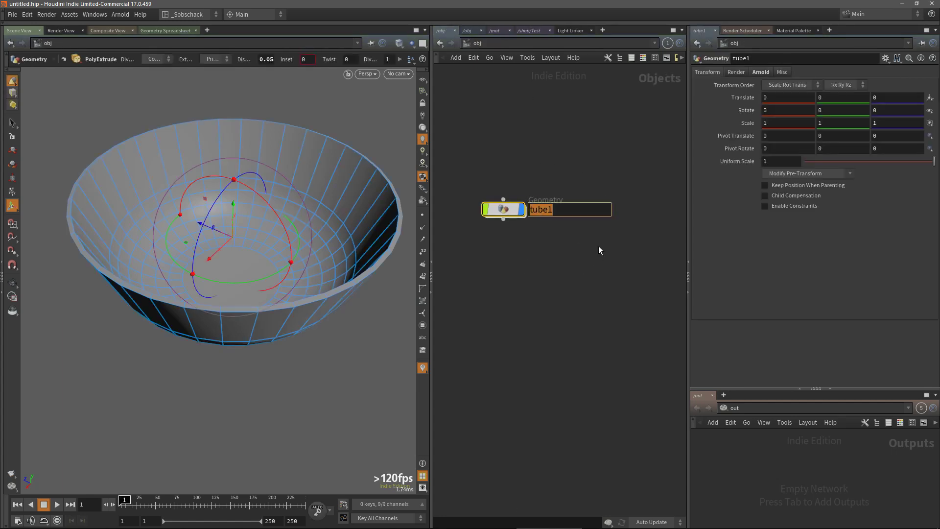
{"action": "type", "text": "COLLIER"}
{"action": "key", "text": "Return"}
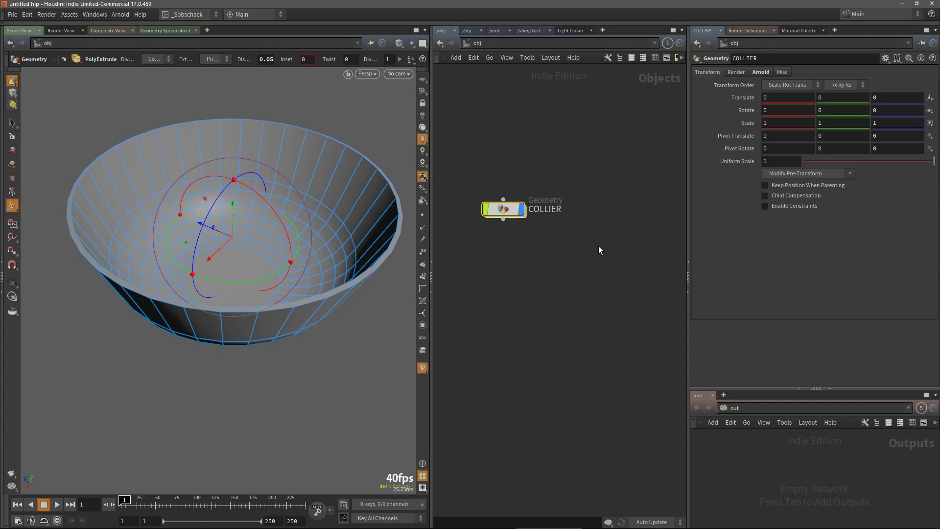
{"action": "double_click", "coordinate": [554, 210]}
{"action": "type", "text": "D"}
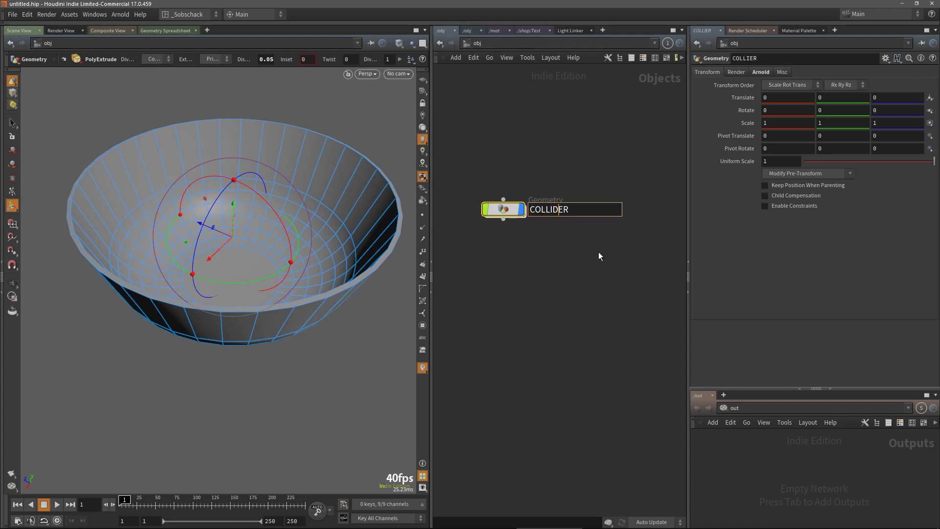
{"action": "key", "text": "Return"}
Create a new Sphere geometry object at the object level
{"action": "key", "text": "Tab"}
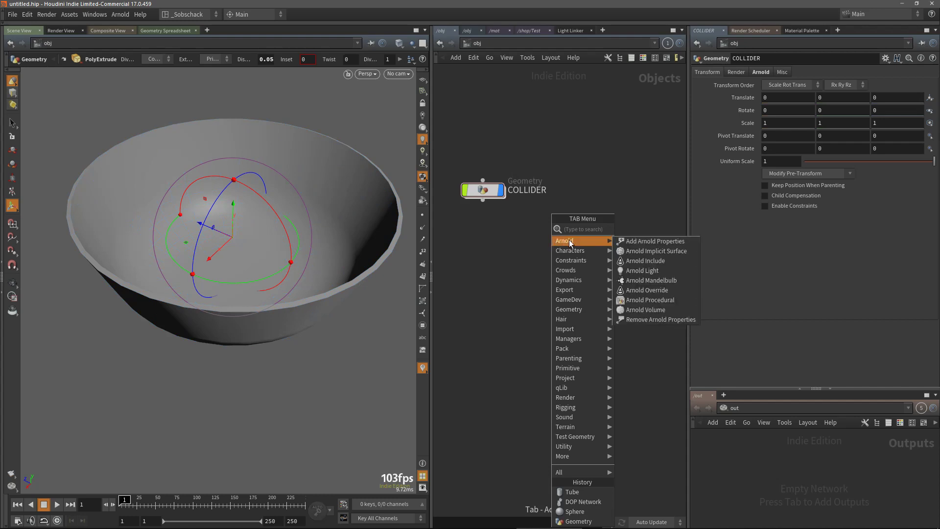
{"action": "key", "text": "Escape"}
{"action": "key", "text": "Tab"}
{"action": "type", "text": "sp"}
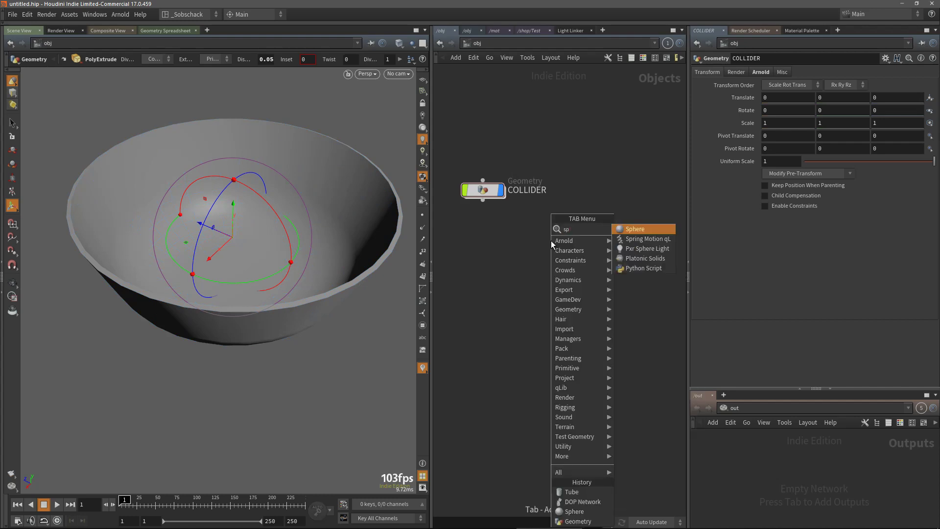
{"action": "key", "text": "Return"}
{"action": "left_click", "coordinate": [610, 185]}
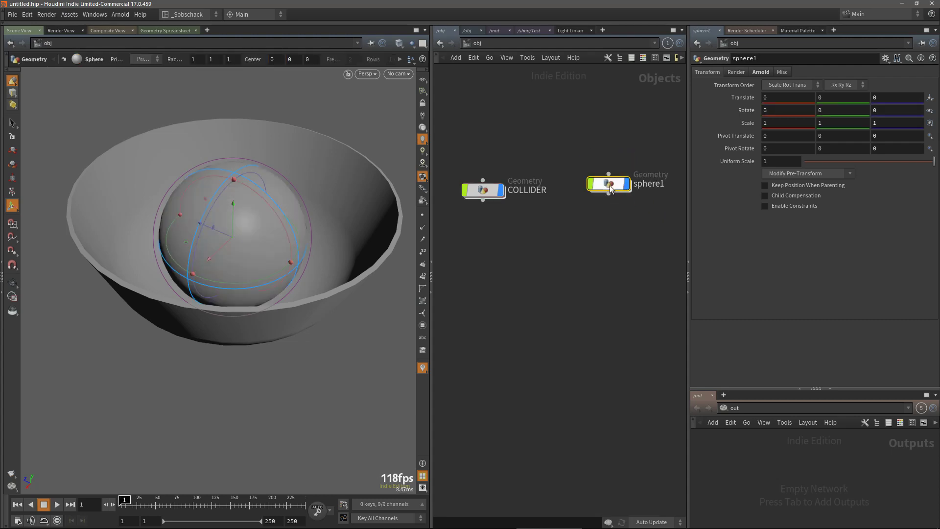
Inside the sphere object, set the sphere's uniform scale to 0.2
{"action": "double_click", "coordinate": [608, 183]}
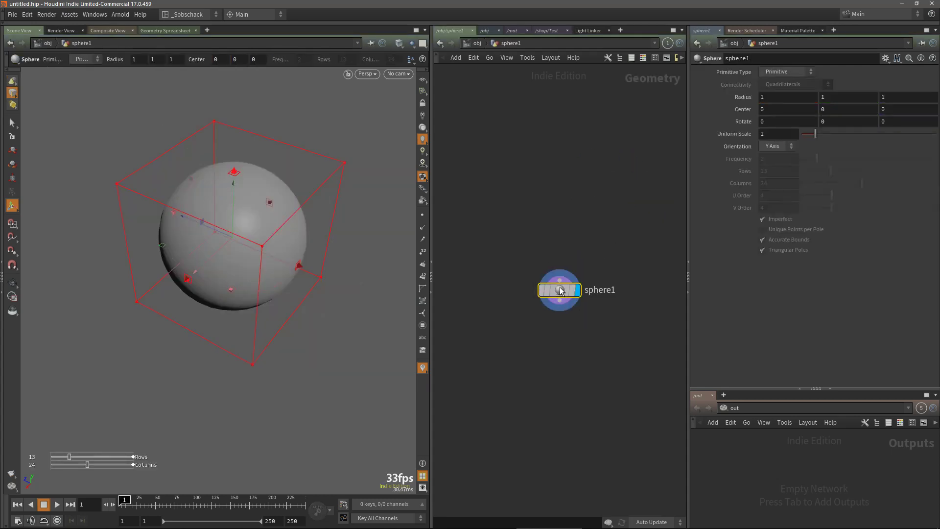
{"action": "left_click", "coordinate": [781, 134]}
{"action": "type", "text": "0.2"}
{"action": "key", "text": "Return"}
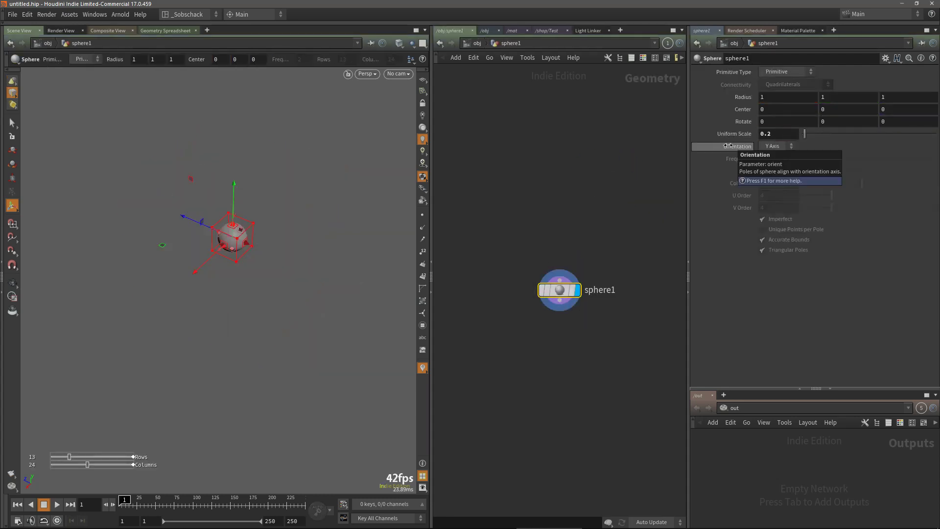
Make other objects visible in the viewport while working inside the sphere object
{"action": "left_click", "coordinate": [411, 44]}
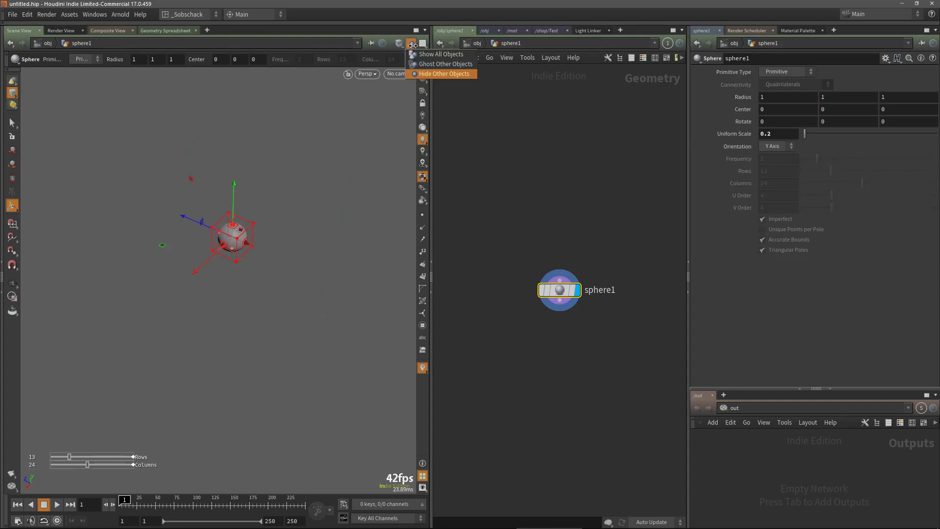
{"action": "left_click", "coordinate": [438, 63]}
{"action": "left_click_drag", "start_coordinate": [334, 225], "coordinate": [313, 232], "text": "alt"}
{"action": "left_click_drag", "start_coordinate": [559, 293], "coordinate": [545, 278]}
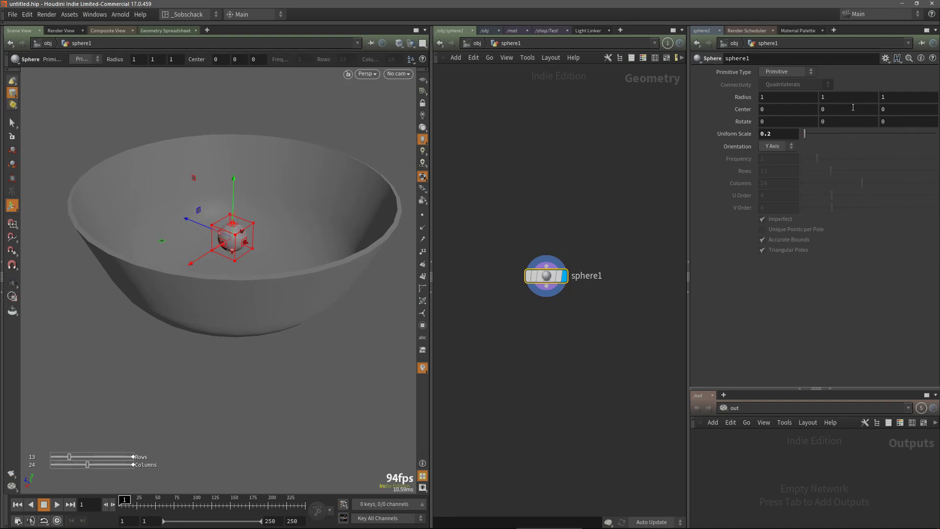
{"action": "middle_click_drag", "start_coordinate": [610, 231], "coordinate": [570, 210]}
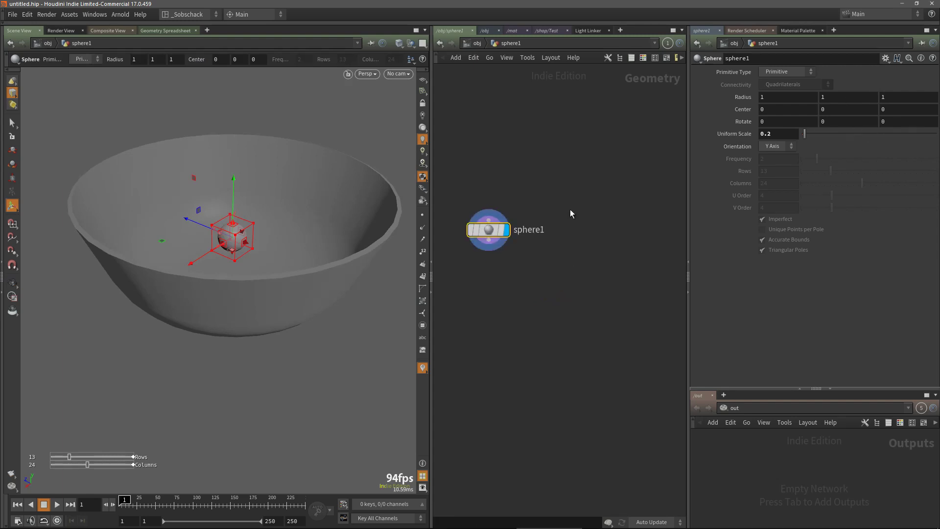
{"action": "key", "text": "Tab"}
{"action": "type", "text": "dri"}
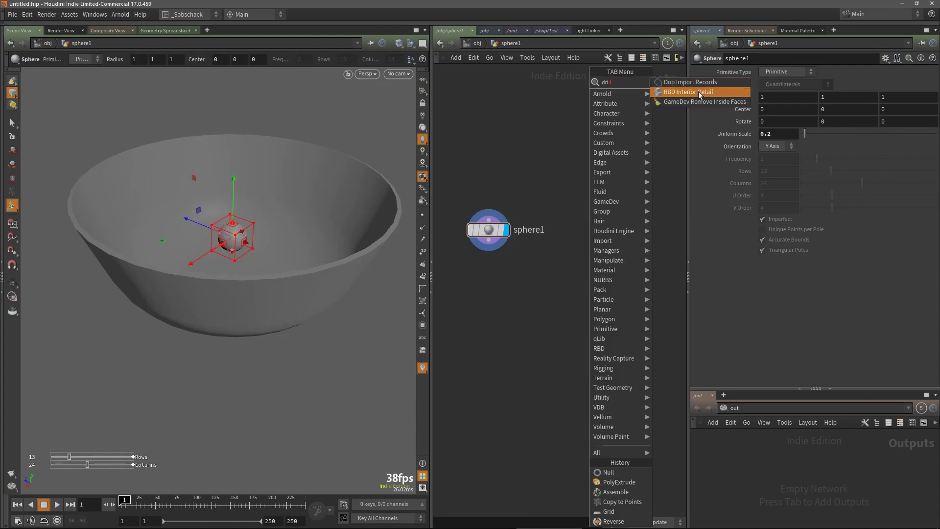
{"action": "left_click", "coordinate": [558, 143]}
Add a Grid node beside the sphere and set its size to 2.5 by 2.5
{"action": "key", "text": "Tab"}
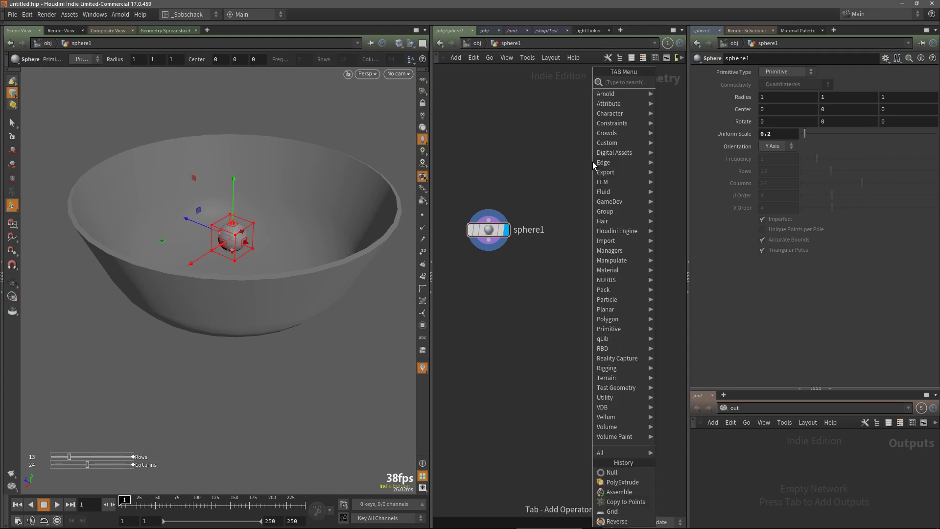
{"action": "type", "text": "gri"}
{"action": "key", "text": "Return"}
{"action": "left_click", "coordinate": [591, 236]}
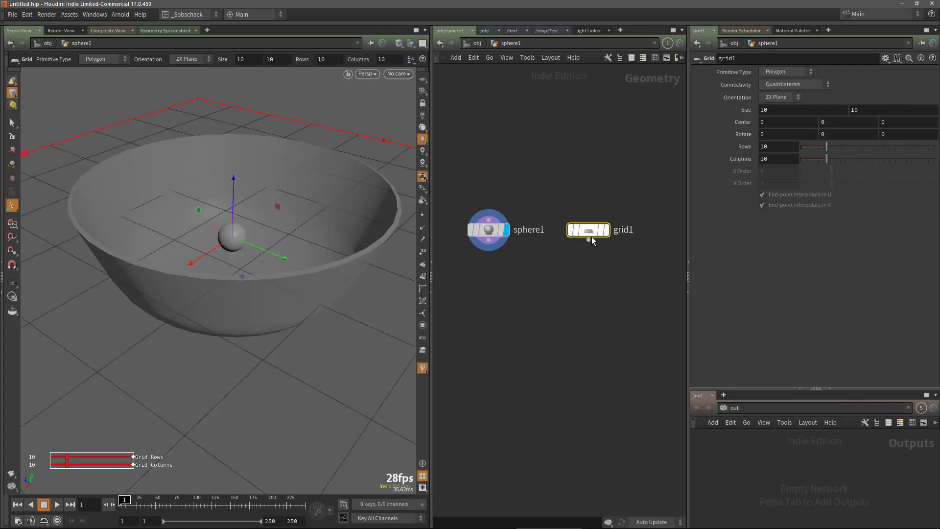
{"action": "left_click", "coordinate": [788, 113]}
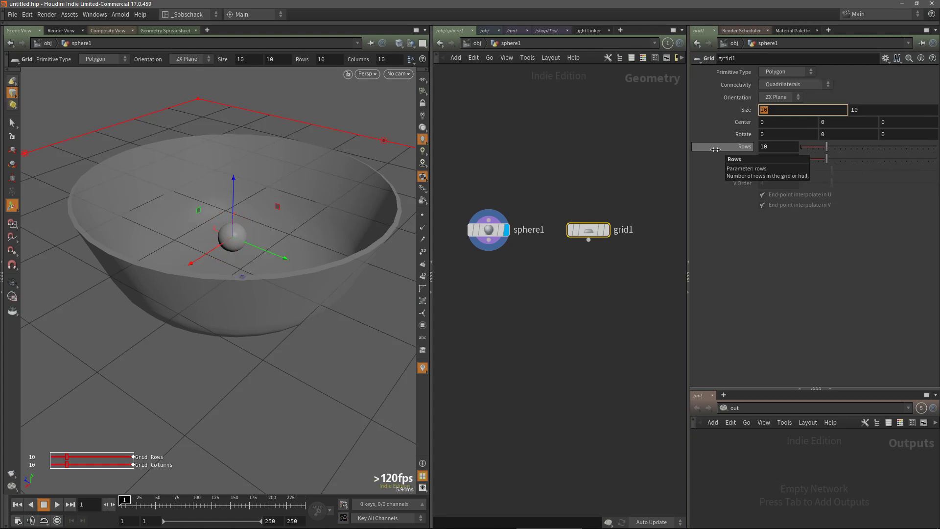
{"action": "key", "text": "Tab"}
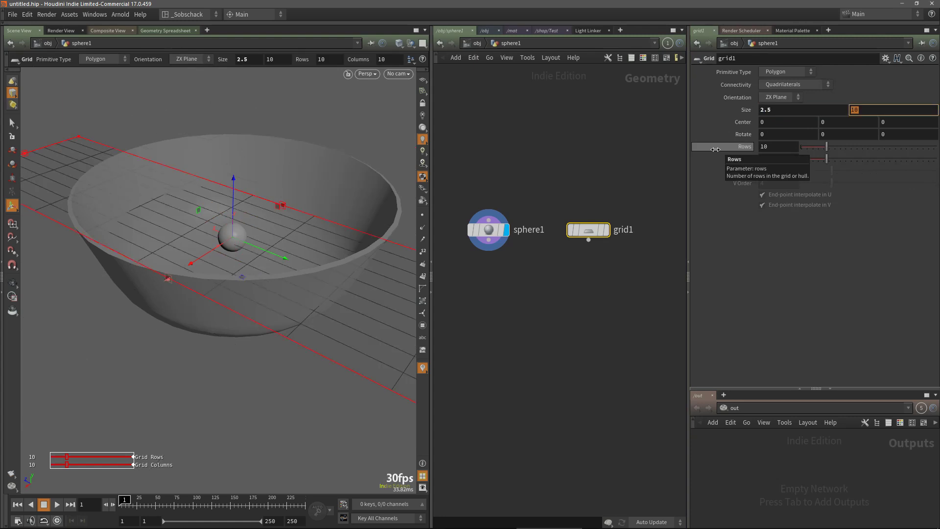
{"action": "type", "text": "2.5"}
{"action": "key", "text": "Return"}
Set the grid's rows and columns to 6
{"action": "left_click", "coordinate": [759, 147]}
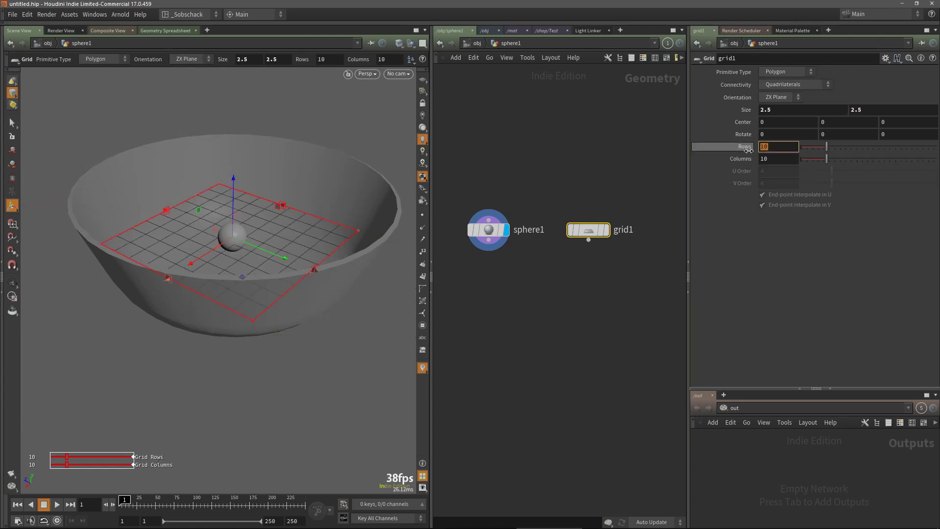
{"action": "type", "text": "6"}
{"action": "key", "text": "Return"}
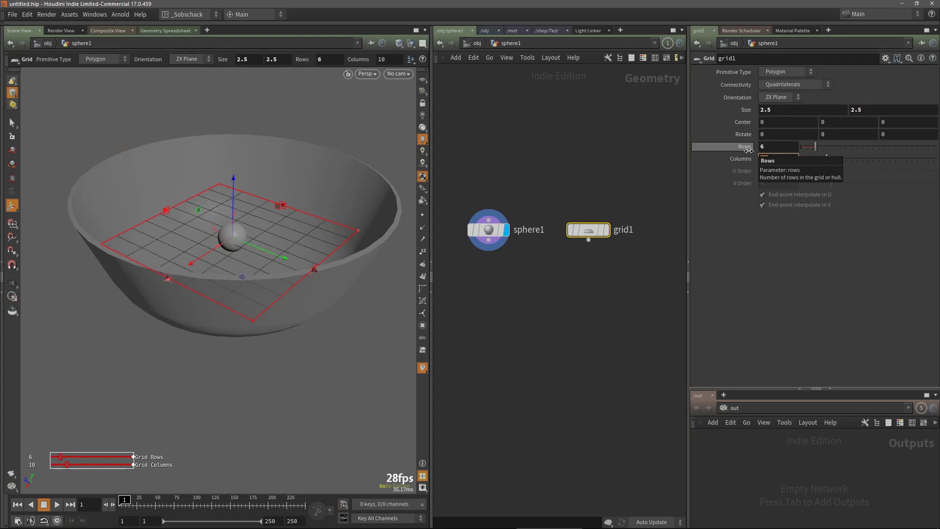
{"action": "key", "text": "Return"}
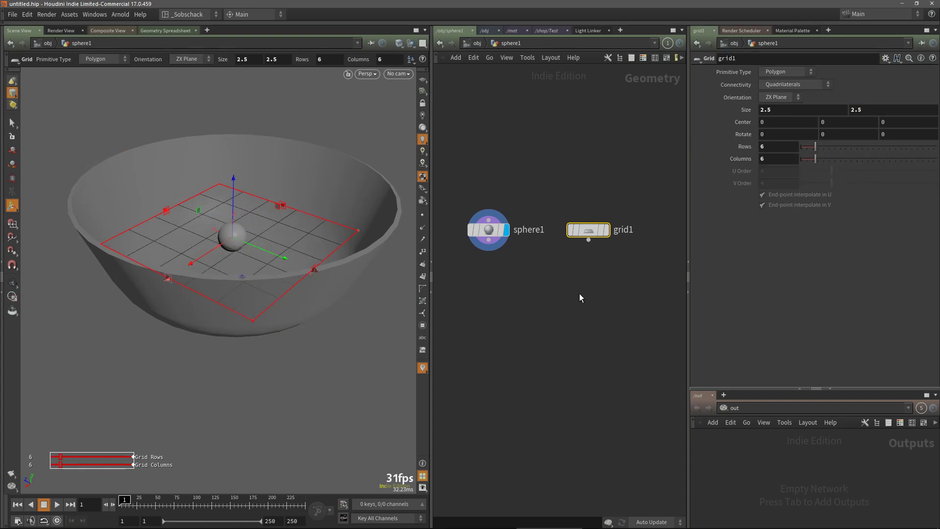
Change the grid's primitive type to Points
{"action": "middle_click_drag", "start_coordinate": [600, 246], "coordinate": [596, 240]}
{"action": "left_click", "coordinate": [786, 71]}
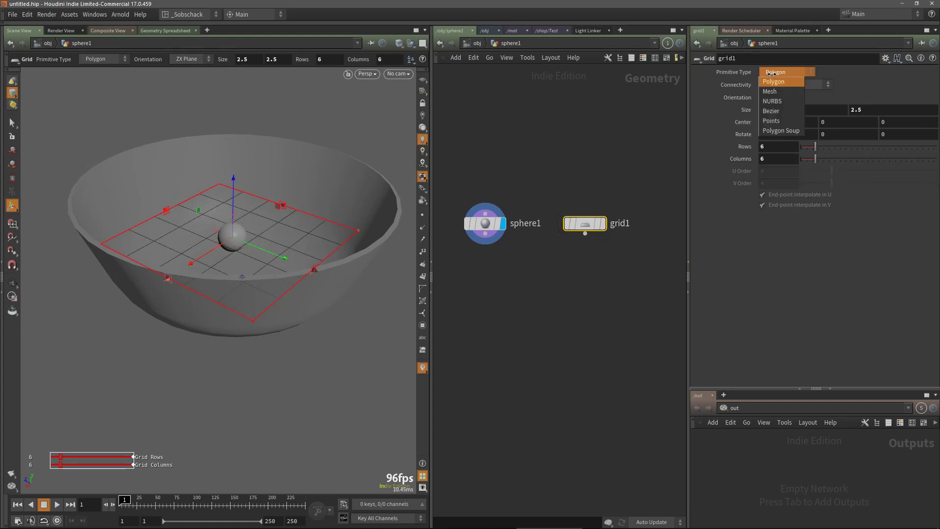
{"action": "left_click", "coordinate": [778, 64]}
Add a Copy to Points node below the sphere and grid
{"action": "key", "text": "Tab"}
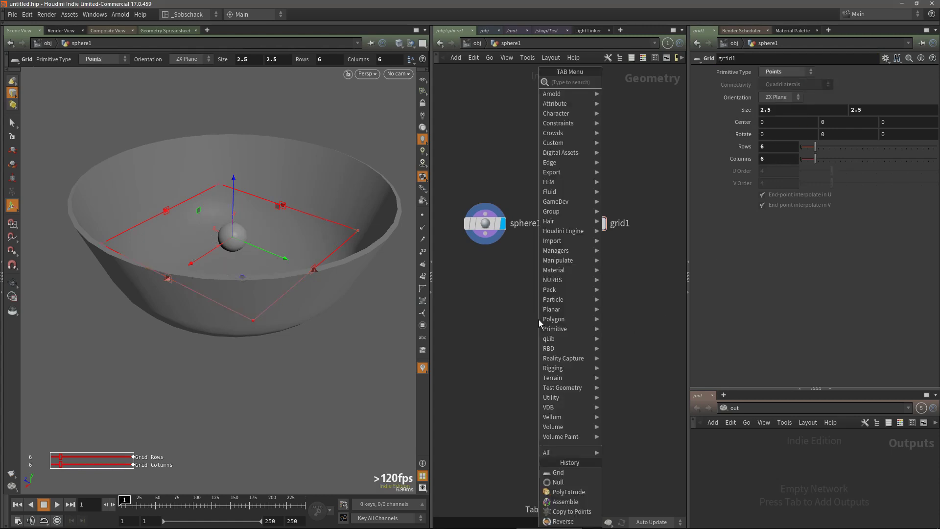
{"action": "type", "text": "copto"}
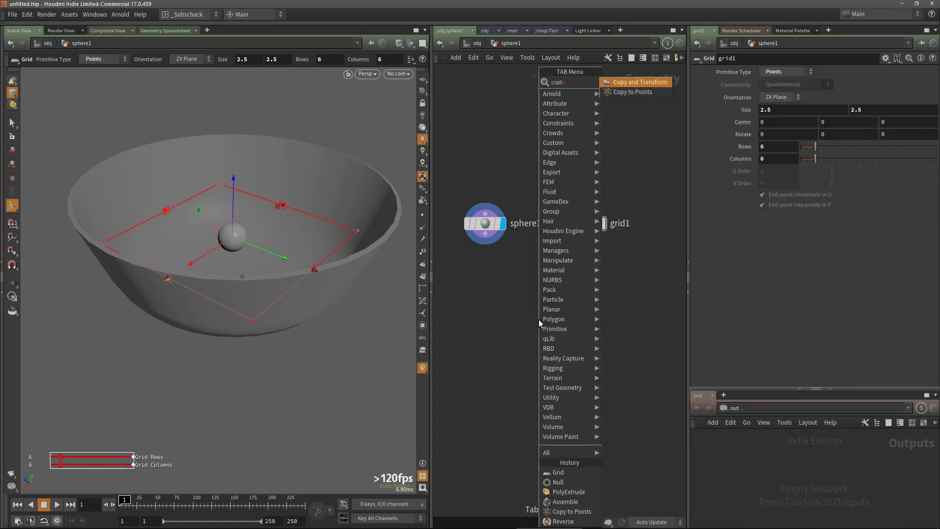
{"action": "left_click", "coordinate": [633, 92]}
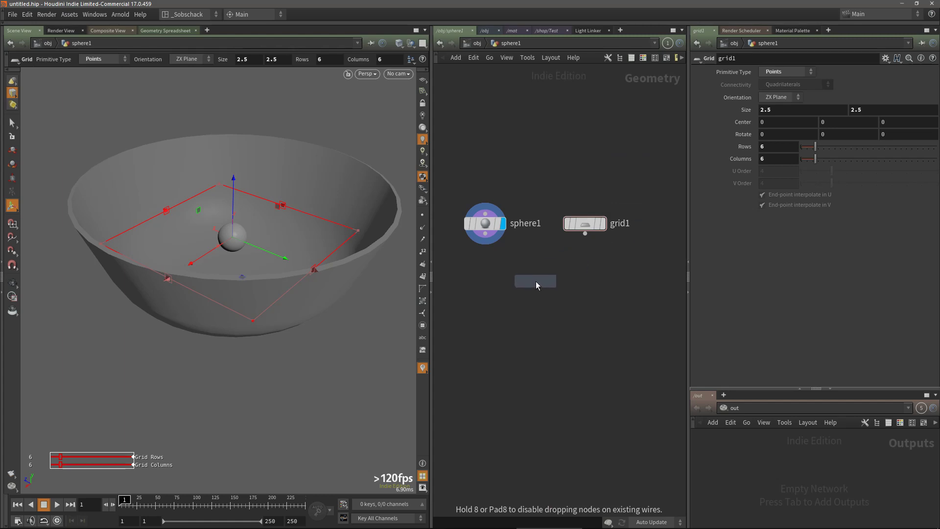
{"action": "left_click", "coordinate": [536, 281]}
Wire the sphere and the grid into Copy to Points and make it the displayed node
{"action": "left_click_drag", "start_coordinate": [492, 239], "coordinate": [527, 271]}
{"action": "left_click_drag", "start_coordinate": [585, 234], "coordinate": [530, 311]}
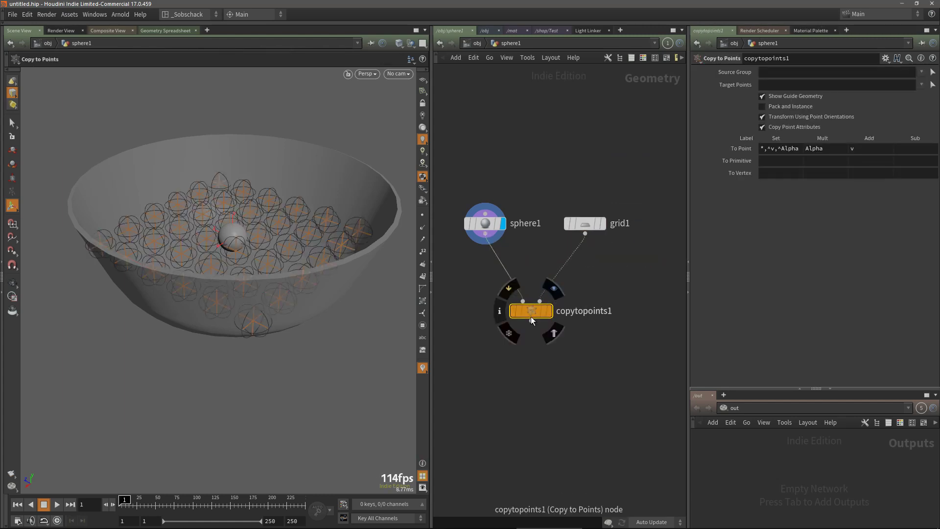
{"action": "left_click", "coordinate": [551, 292]}
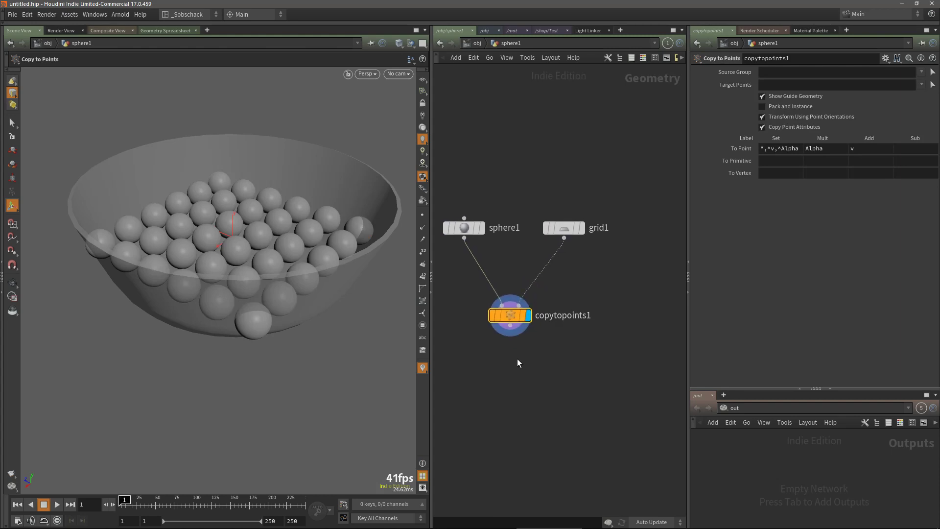
{"action": "left_click_drag", "start_coordinate": [328, 341], "coordinate": [330, 317], "text": "alt"}
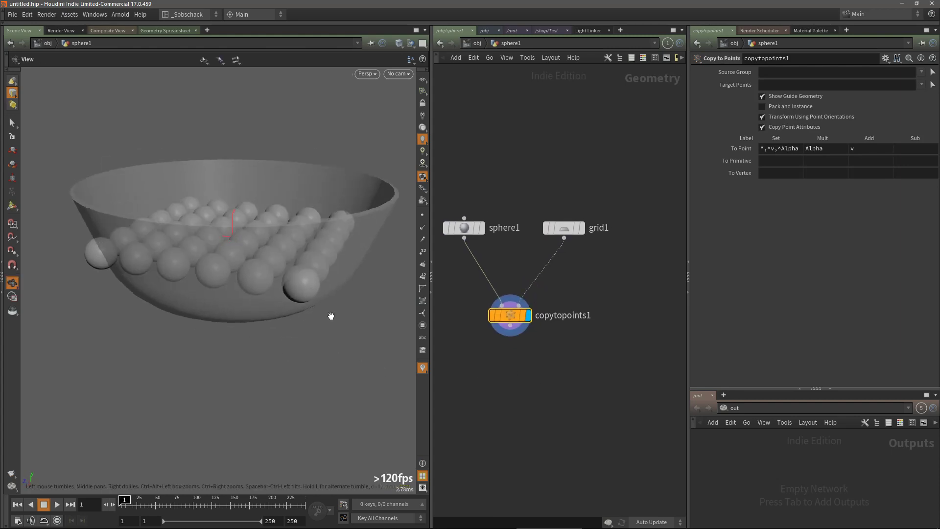
Raise the grid's center to a height of 2 so the copied spheres sit above the bowl
{"action": "left_click", "coordinate": [470, 228]}
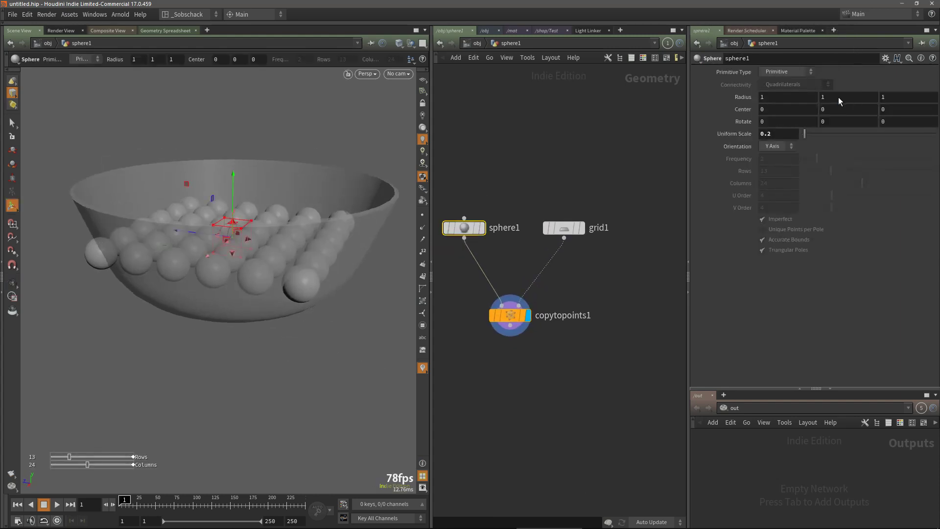
{"action": "left_click", "coordinate": [556, 228]}
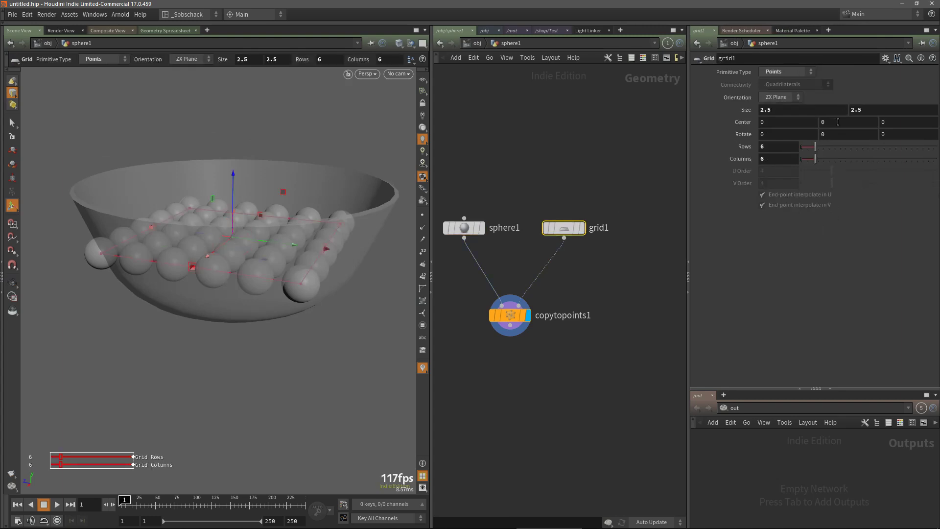
{"action": "middle_click_drag", "start_coordinate": [838, 122], "coordinate": [930, 121]}
{"action": "key", "text": "Escape"}
Set the sphere's uniform scale to 0.15
{"action": "left_click_drag", "start_coordinate": [304, 210], "coordinate": [275, 314]}
{"action": "left_click", "coordinate": [464, 227]}
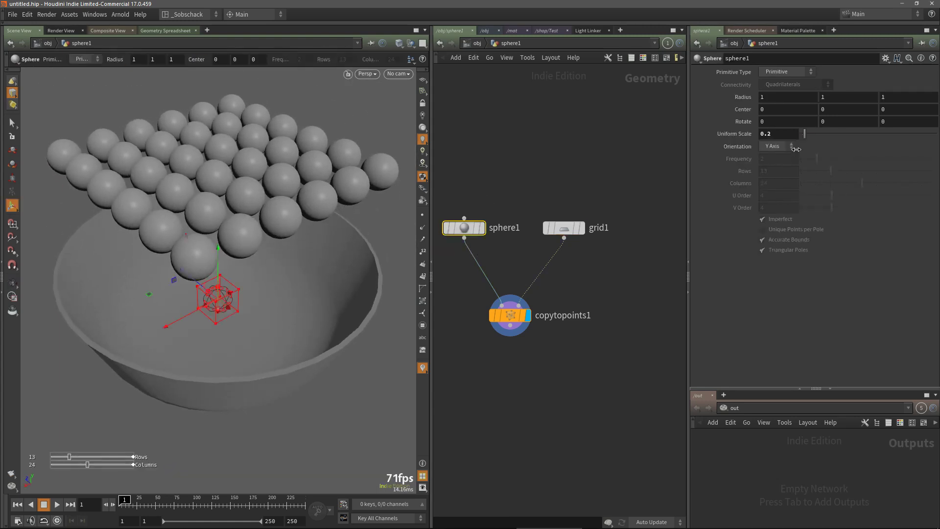
{"action": "double_click", "coordinate": [768, 133]}
{"action": "type", "text": "15"}
{"action": "key", "text": "Return"}
Set the grid's size to 2 by 2
{"action": "mouse_move", "coordinate": [281, 264]}
{"action": "left_mouse_down", "text": "alt"}
{"action": "mouse_move", "coordinate": [261, 308]}
{"action": "mouse_move", "coordinate": [285, 255]}
{"action": "left_mouse_up", "text": "alt"}
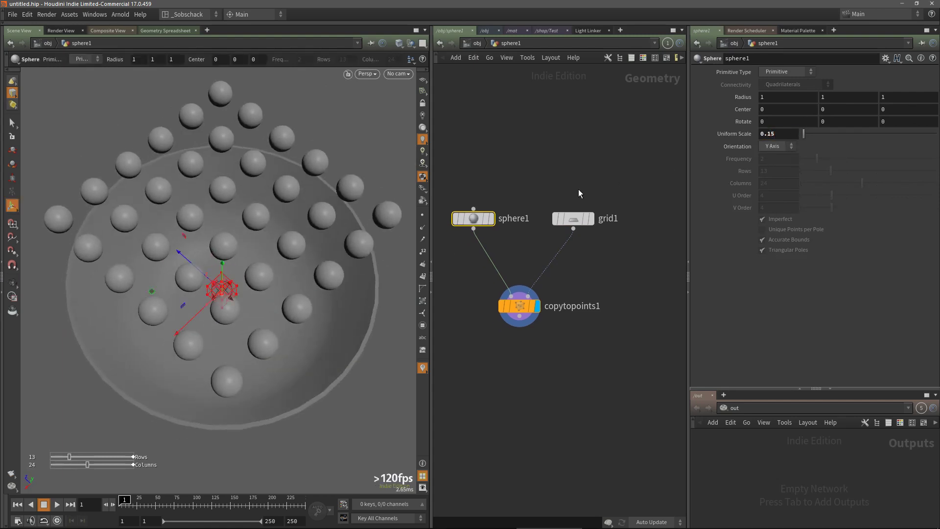
{"action": "left_click", "coordinate": [573, 218]}
{"action": "left_click", "coordinate": [767, 111]}
{"action": "key", "text": "BackSpace"}
{"action": "key", "text": "BackSpace"}
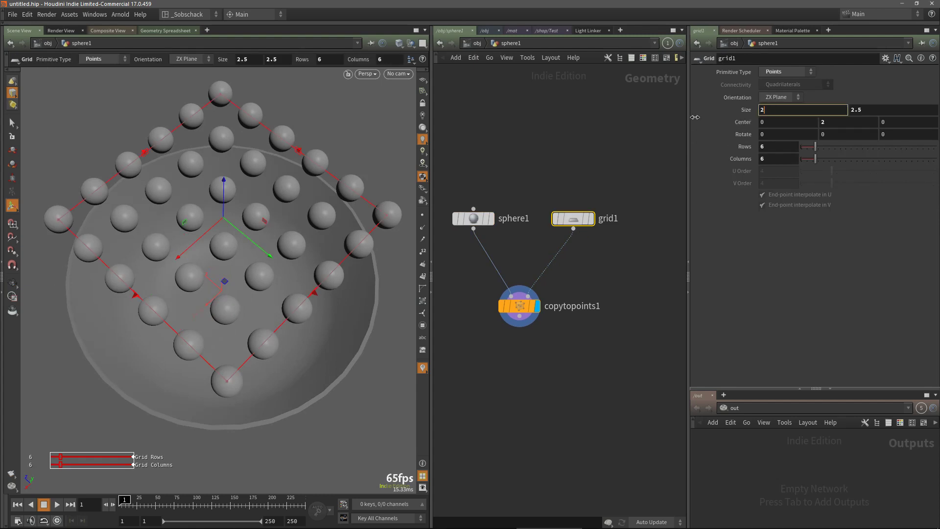
{"action": "key", "text": "Tab"}
{"action": "type", "text": "2"}
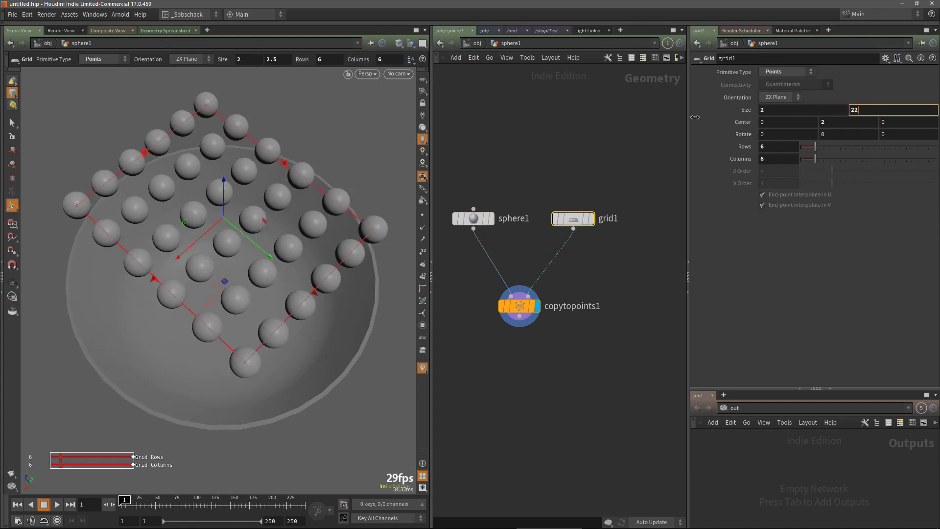
{"action": "type", "text": "2"}
{"action": "key", "text": "BackSpace"}
{"action": "key", "text": "Return"}
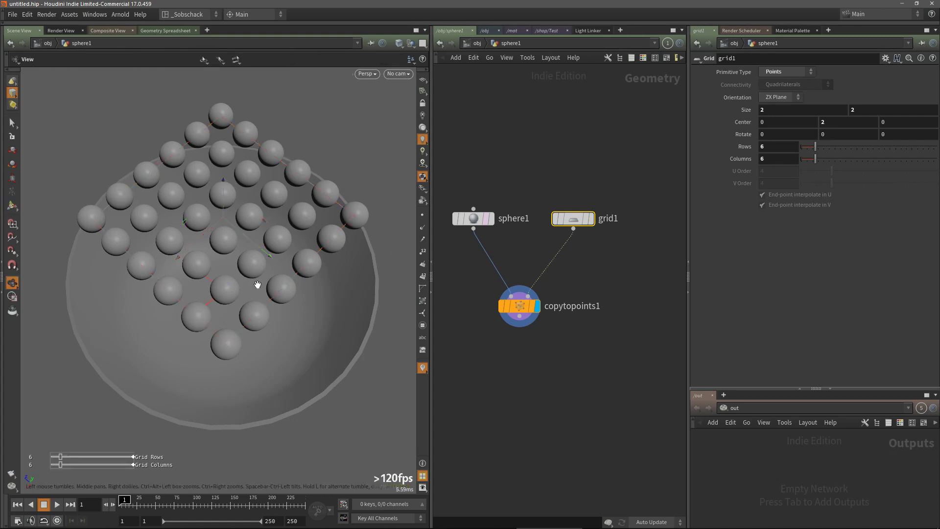
Add an Assemble node below Copy to Points and wire Copy to Points into it
{"action": "left_click_drag", "start_coordinate": [255, 282], "coordinate": [265, 236], "text": "alt"}
{"action": "left_click", "coordinate": [543, 351]}
{"action": "middle_click_drag", "start_coordinate": [544, 352], "coordinate": [550, 327]}
{"action": "key", "text": "Tab"}
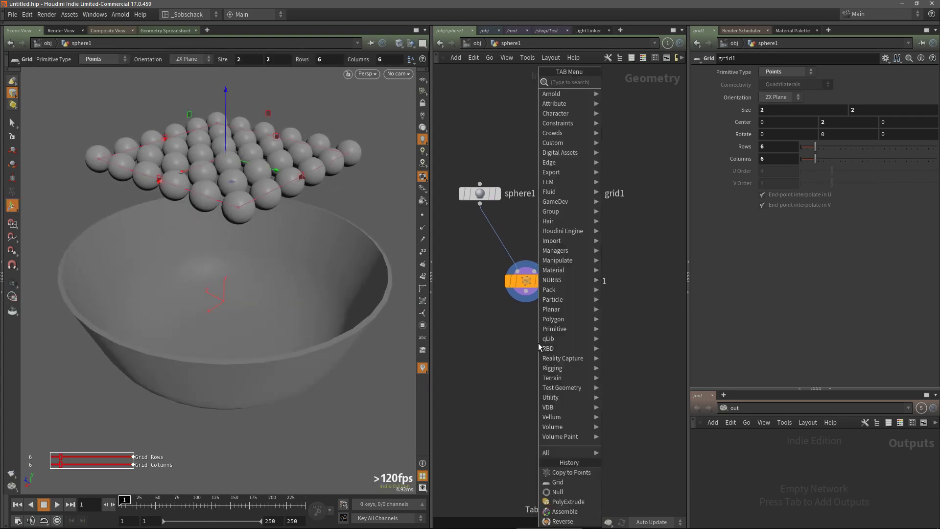
{"action": "type", "text": "asse"}
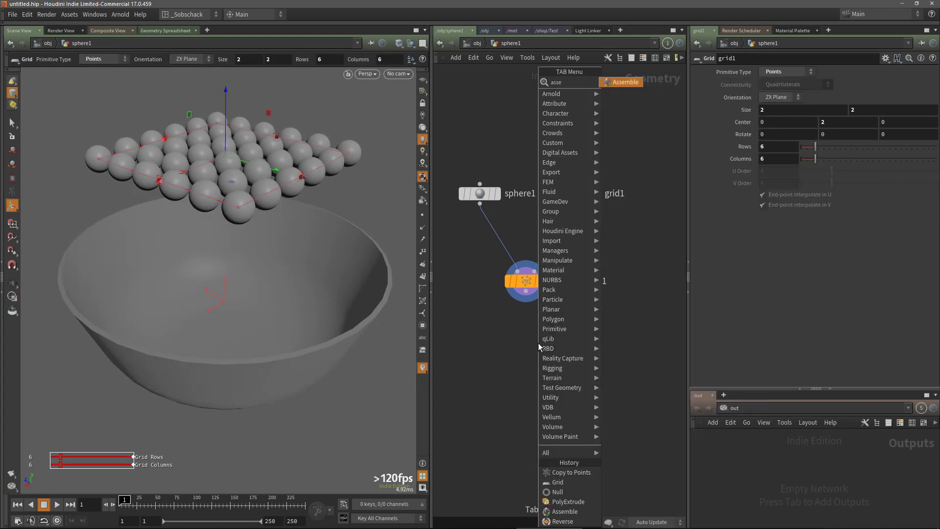
{"action": "left_click", "coordinate": [633, 83]}
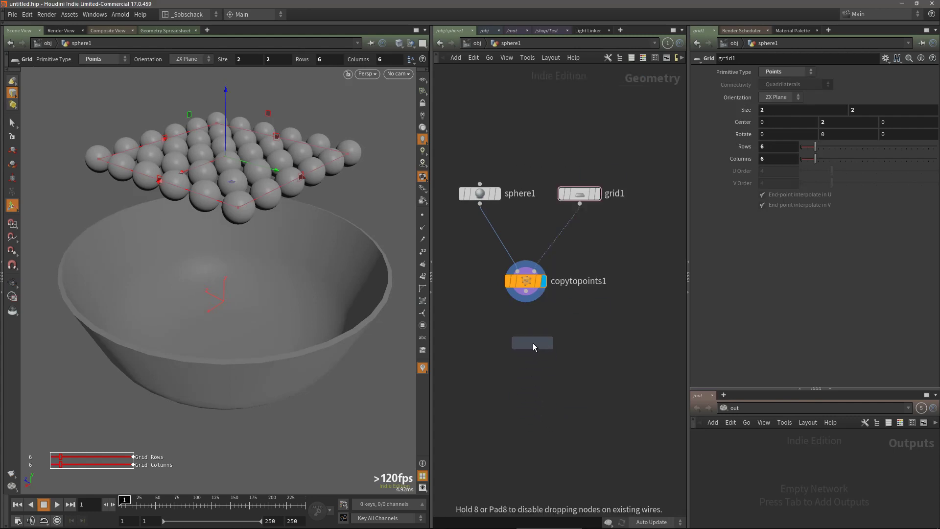
{"action": "left_click", "coordinate": [528, 330]}
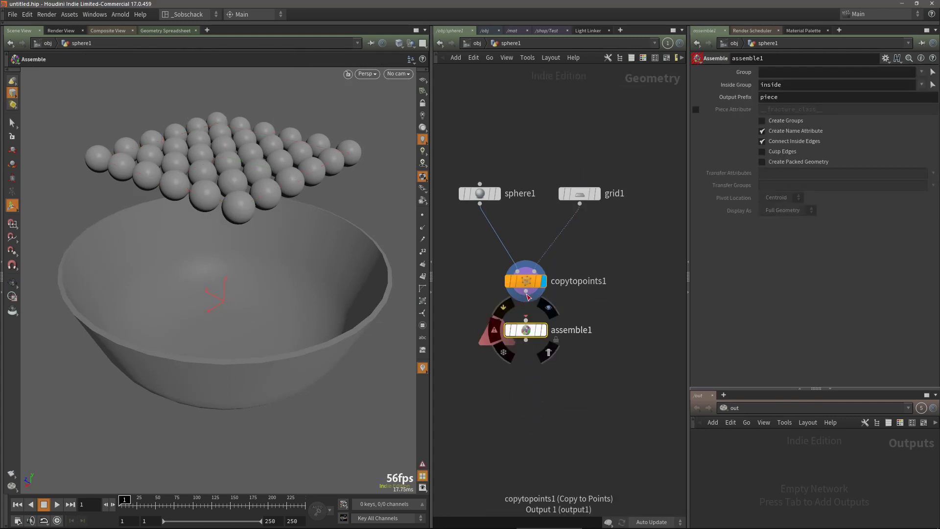
{"action": "left_click_drag", "start_coordinate": [526, 292], "coordinate": [526, 320]}
Add a Null node below Assemble, connect it, and colour it black
{"action": "key", "text": "Tab"}
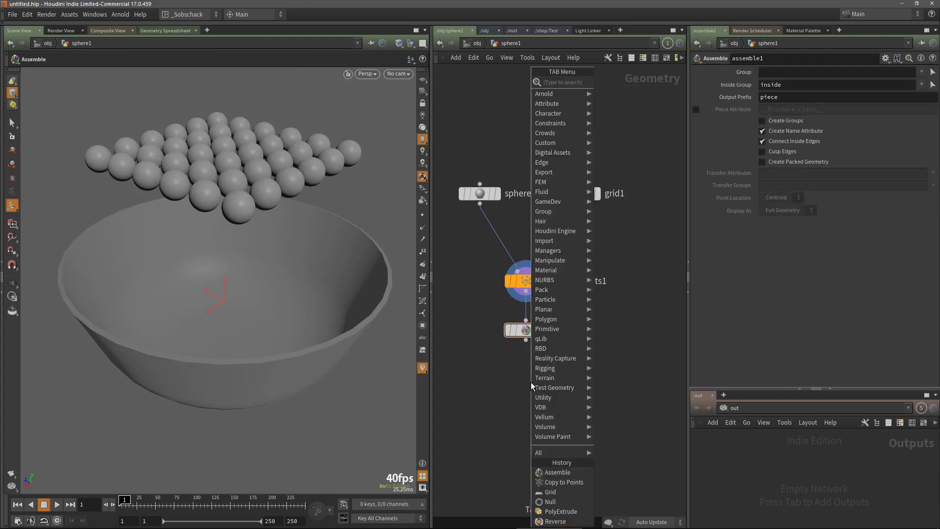
{"action": "type", "text": "null"}
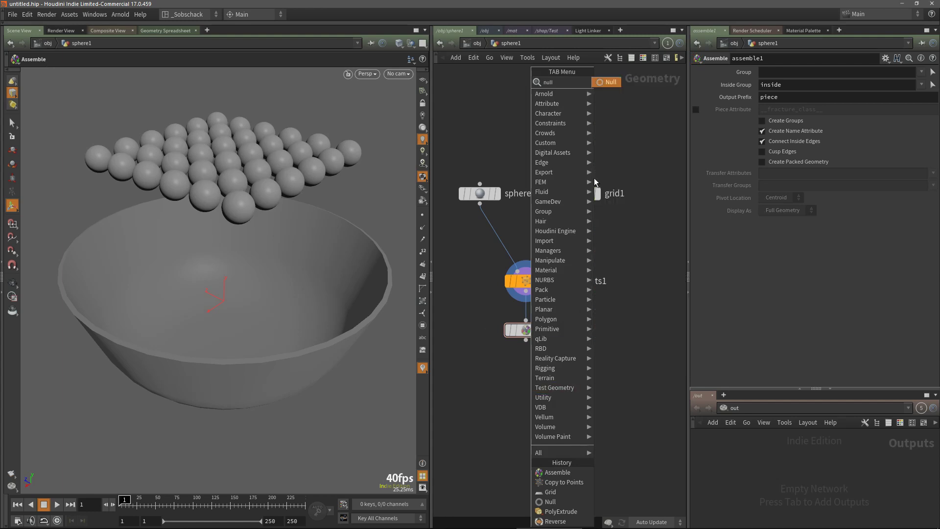
{"action": "left_click", "coordinate": [610, 82]}
{"action": "left_click", "coordinate": [526, 386]}
{"action": "left_click_drag", "start_coordinate": [526, 340], "coordinate": [526, 373]}
{"action": "key", "text": "c"}
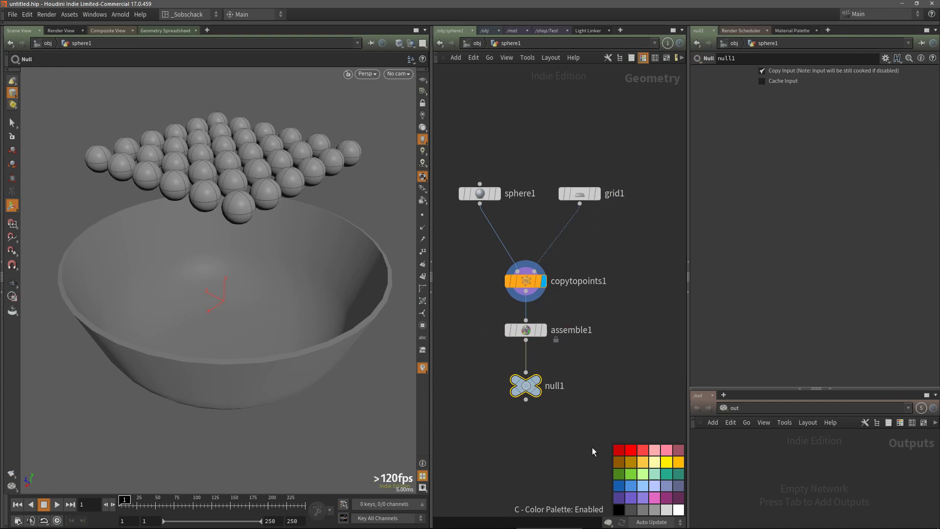
{"action": "left_click", "coordinate": [619, 509]}
Rename the null _OUT_PACK_OBJECTS
{"action": "double_click", "coordinate": [556, 385]}
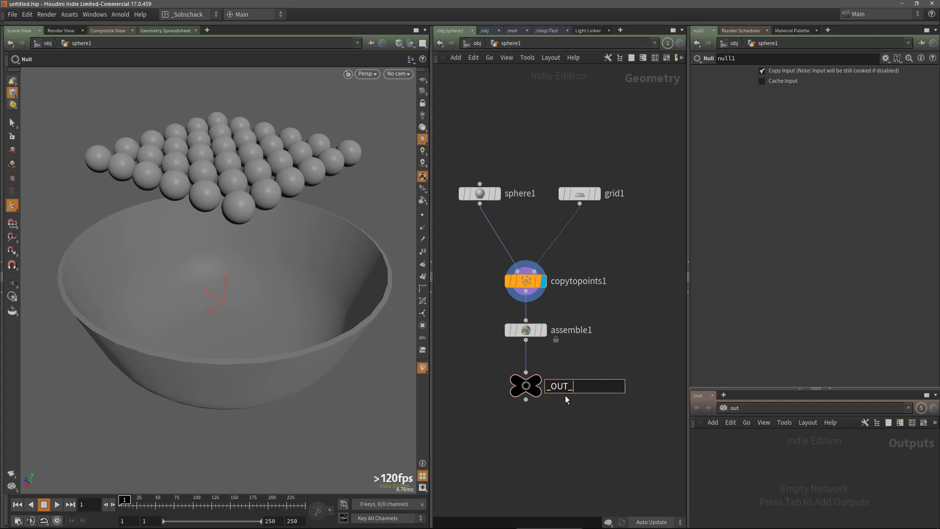
{"action": "type", "text": "_OUT_PA"}
{"action": "type", "text": "CK_OBJ"}
{"action": "type", "text": "E"}
{"action": "type", "text": "CTS"}
{"action": "key", "text": "Return"}
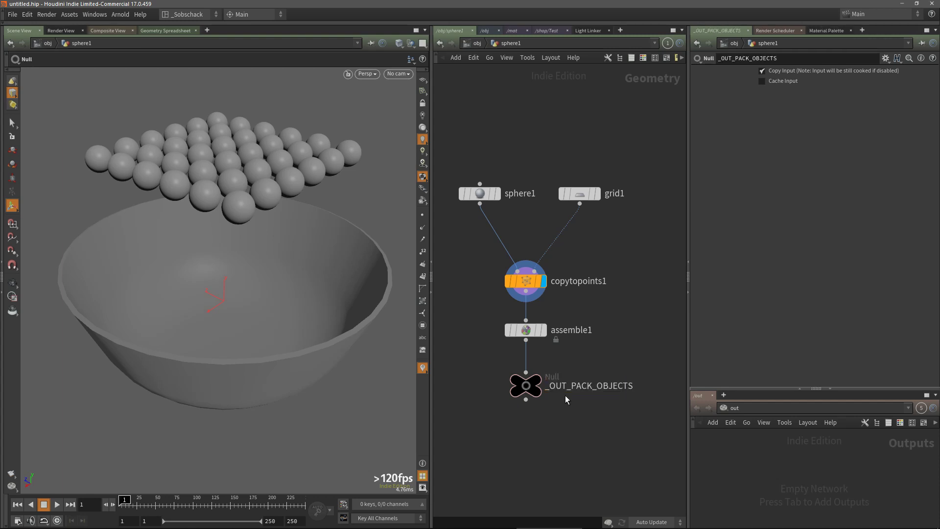
Return to the object level and add a DOP Network node
{"action": "key", "text": "u"}
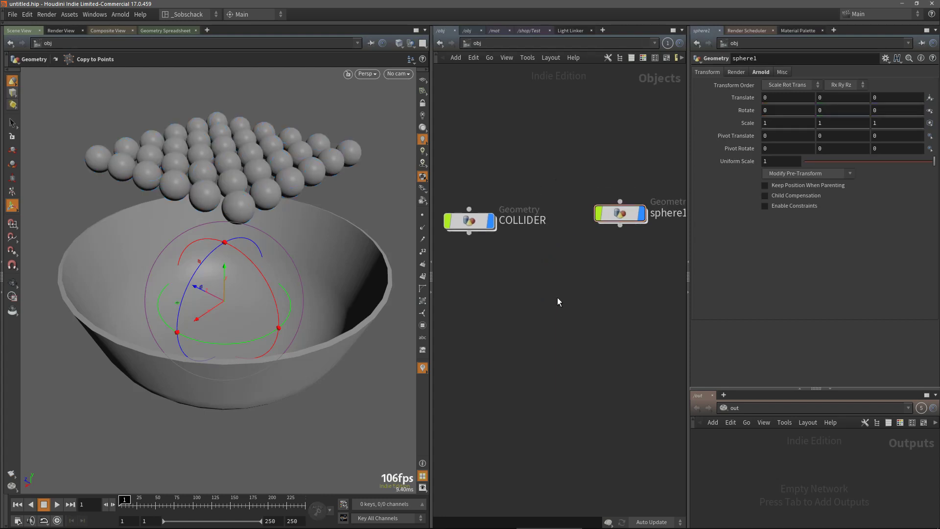
{"action": "key", "text": "Tab"}
{"action": "type", "text": "dop"}
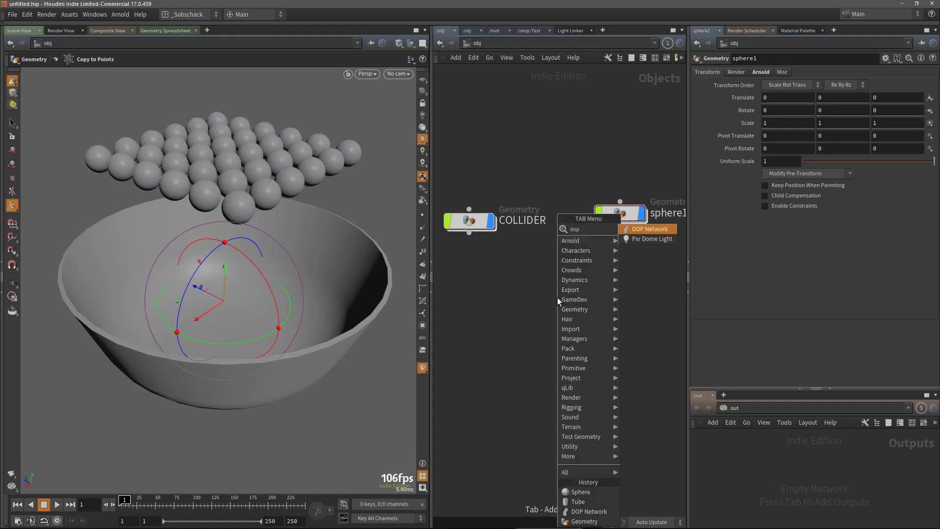
{"action": "left_click", "coordinate": [649, 229]}
{"action": "left_click", "coordinate": [540, 327]}
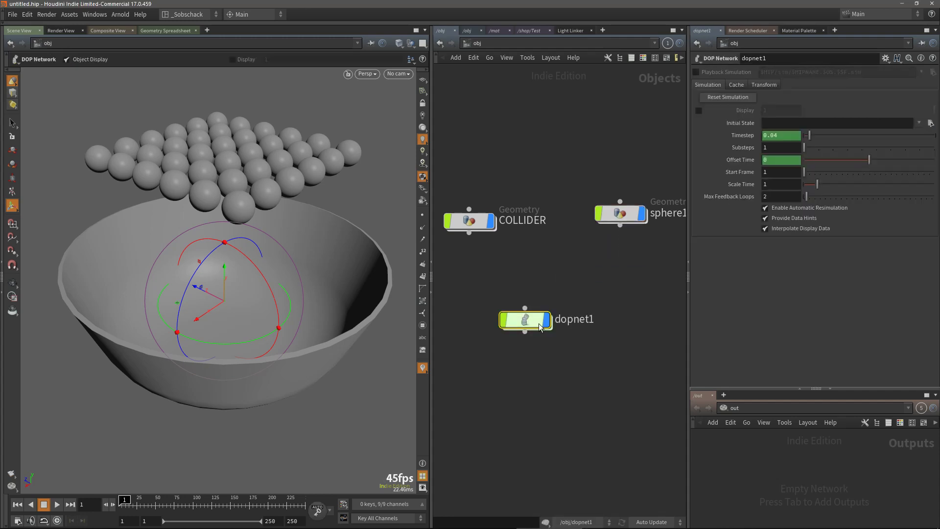
Enter the DOP network and add a Rigid Body Solver above the output node
{"action": "middle_click_drag", "start_coordinate": [580, 347], "coordinate": [592, 329]}
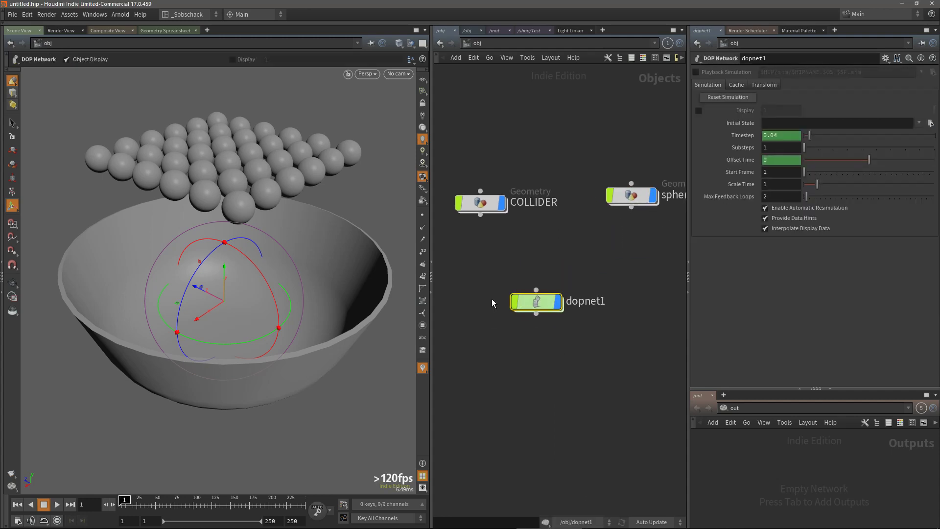
{"action": "middle_click_drag", "start_coordinate": [542, 302], "coordinate": [534, 285]}
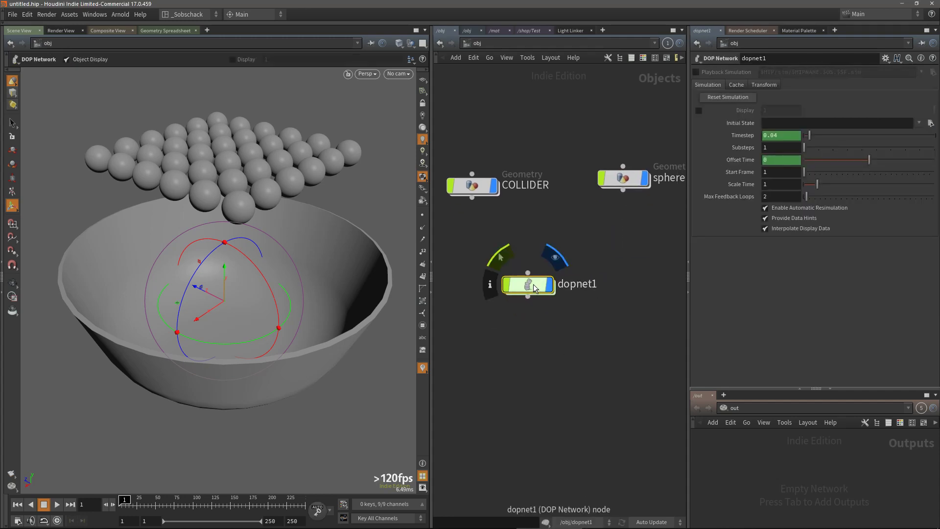
{"action": "double_click", "coordinate": [528, 287]}
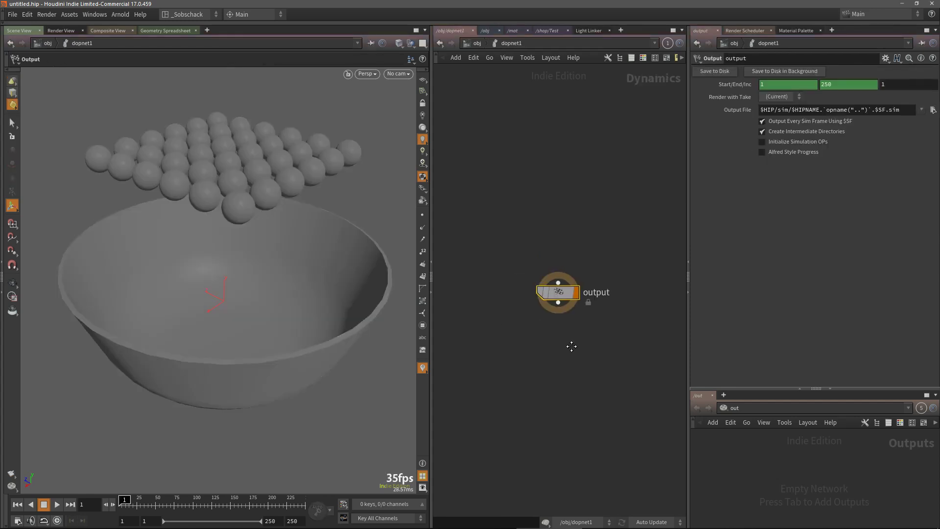
{"action": "key", "text": "Tab"}
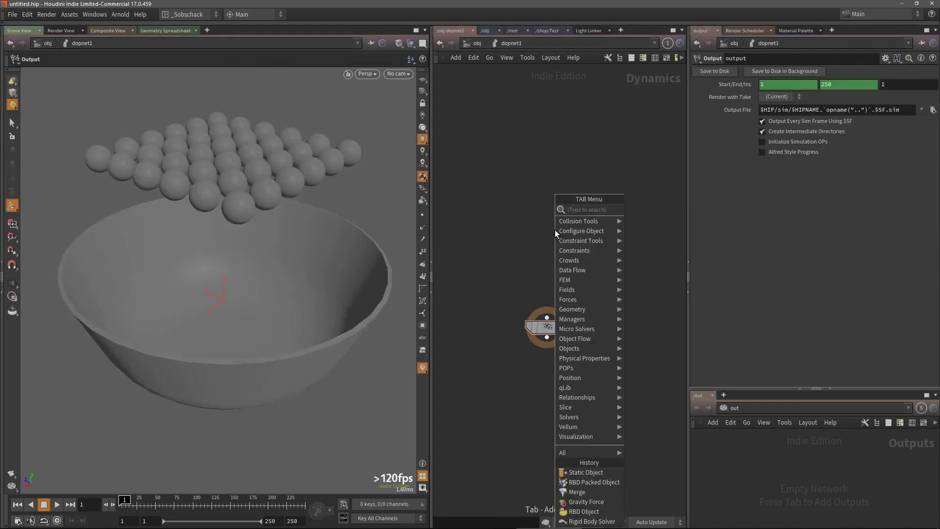
{"action": "type", "text": "ri"}
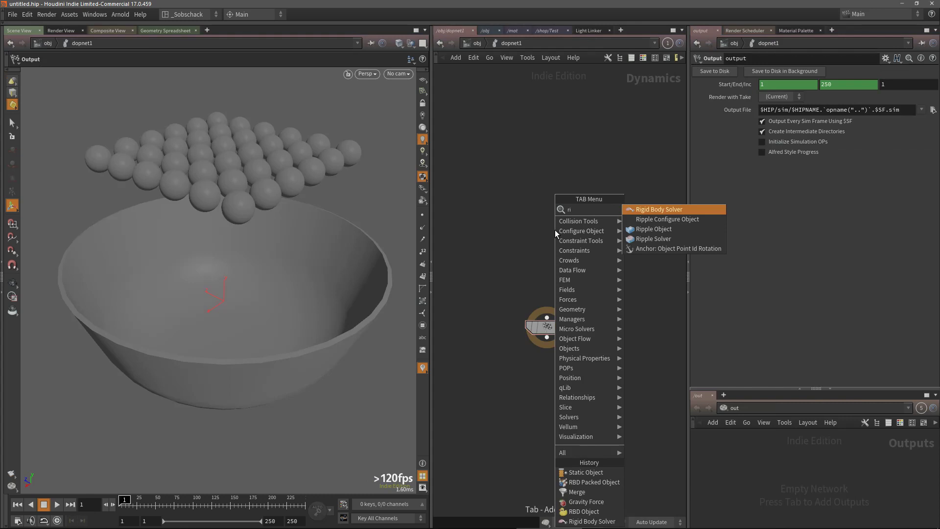
{"action": "left_click", "coordinate": [637, 209]}
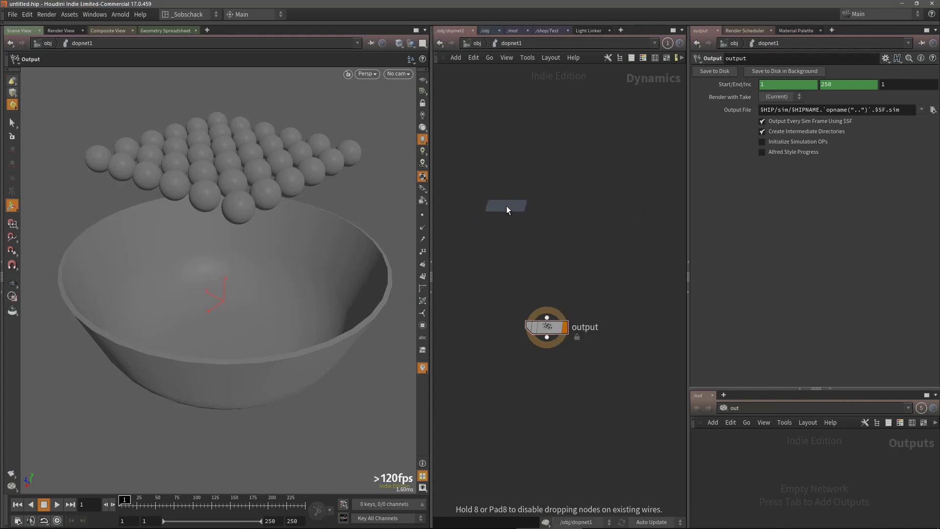
{"action": "left_click", "coordinate": [507, 206]}
Add a Gravity Force node below the Rigid Body Solver
{"action": "key", "text": "Tab"}
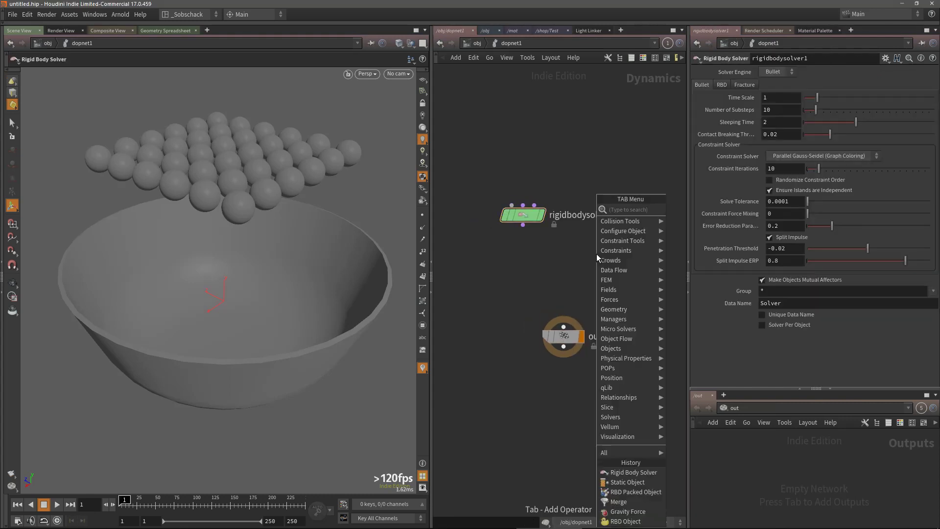
{"action": "type", "text": "gr"}
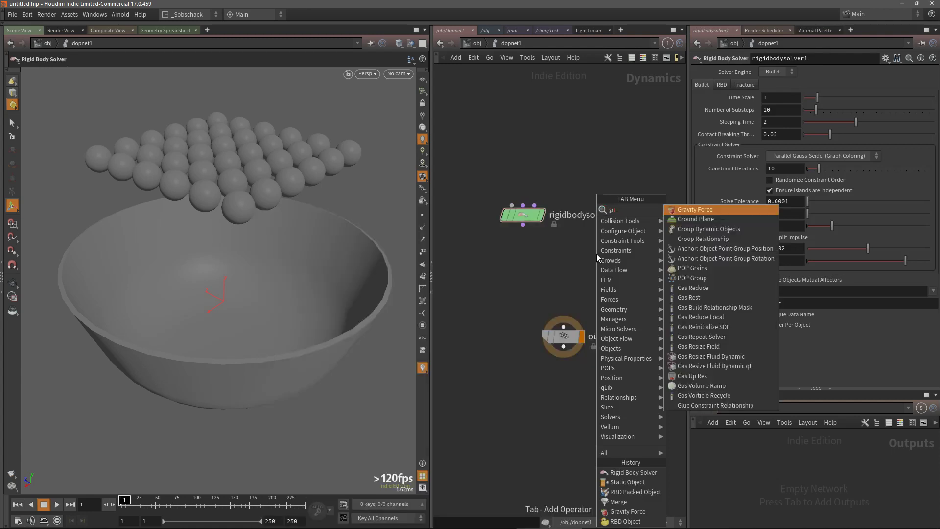
{"action": "left_click", "coordinate": [688, 209]}
{"action": "left_click", "coordinate": [532, 263]}
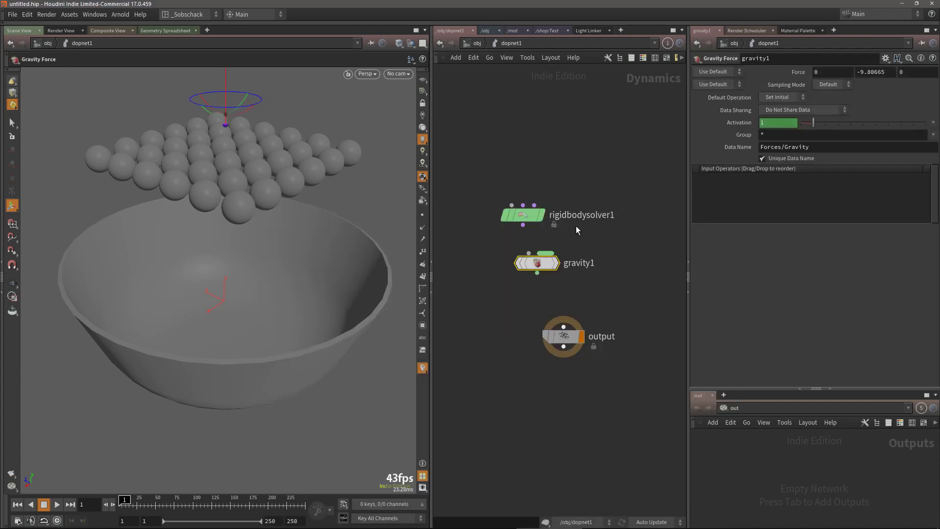
Add an RBD Packed Object node above the Rigid Body Solver
{"action": "key", "text": "Tab"}
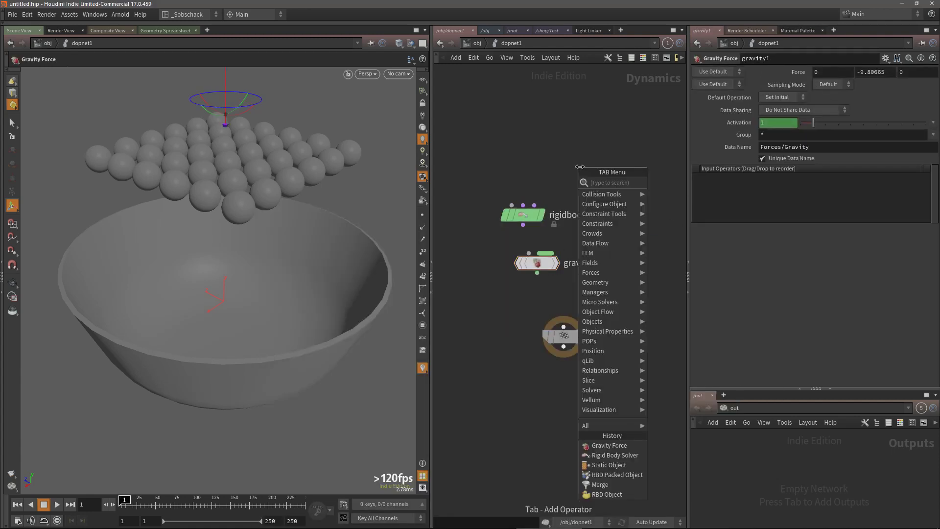
{"action": "type", "text": "rbd"}
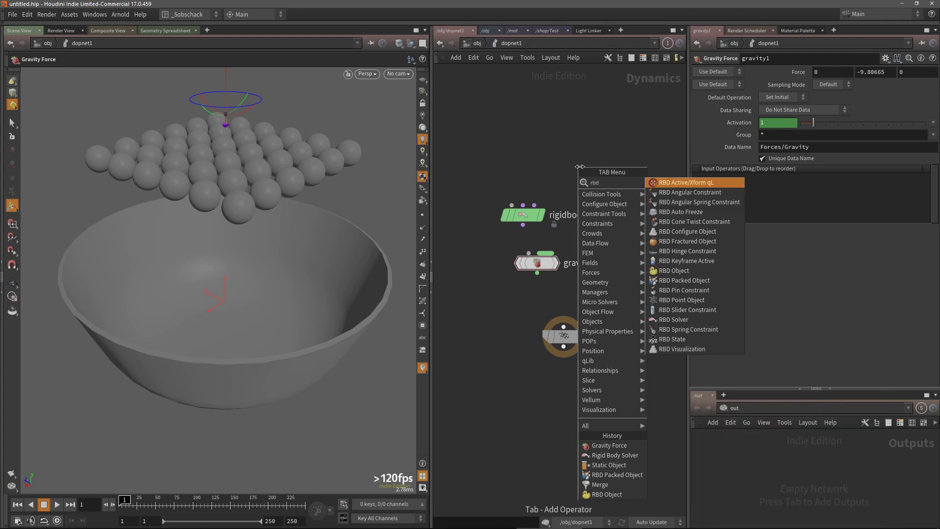
{"action": "key", "text": "BackSpace"}
{"action": "key", "text": "BackSpace"}
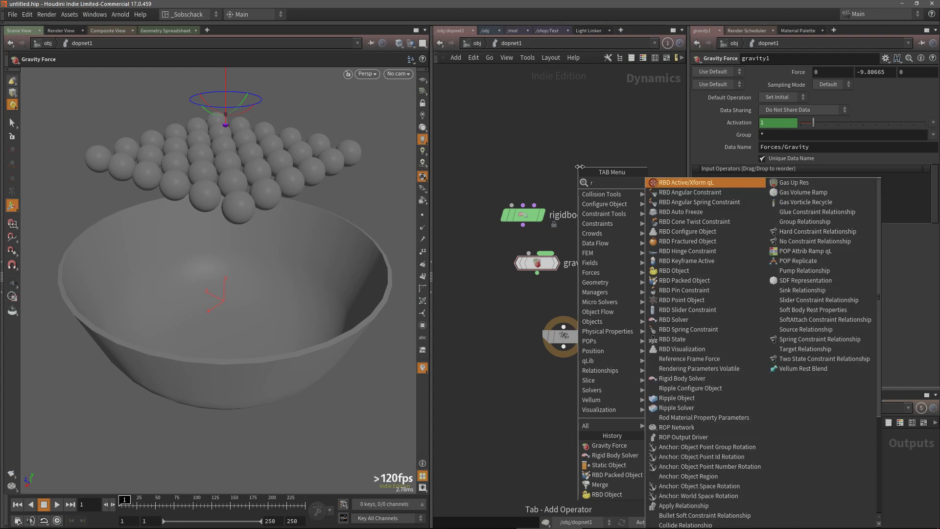
{"action": "type", "text": "bd pa"}
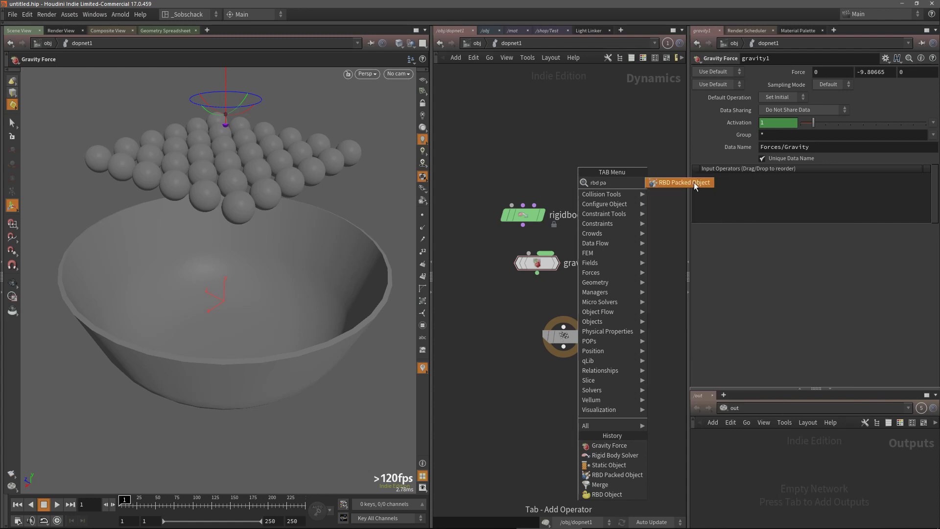
{"action": "left_click", "coordinate": [694, 182]}
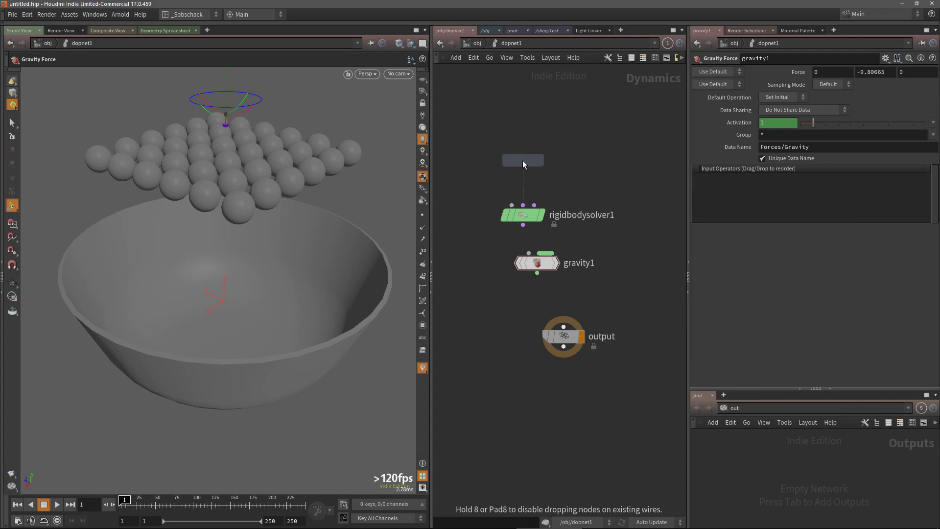
{"action": "left_click", "coordinate": [522, 160]}
Add a Static Object node to the right of the Rigid Body Solver
{"action": "key", "text": "Tab"}
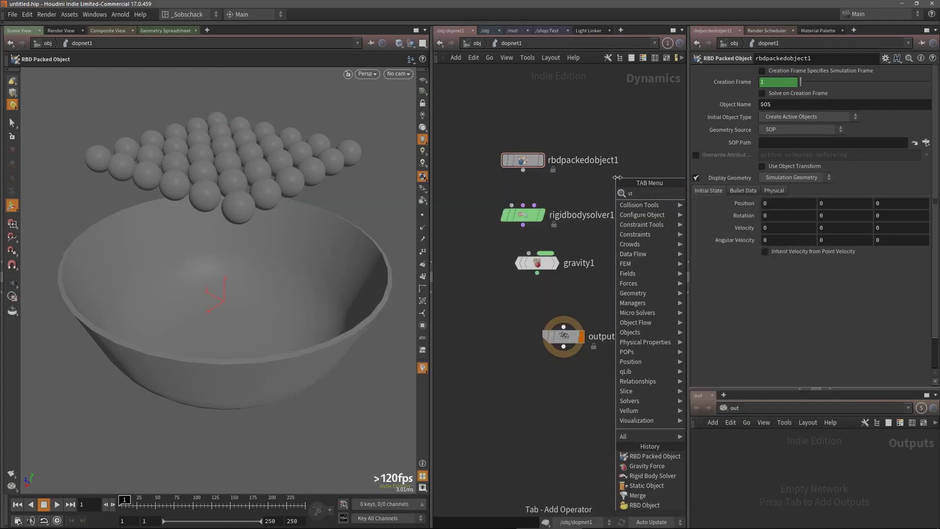
{"action": "type", "text": "sta"}
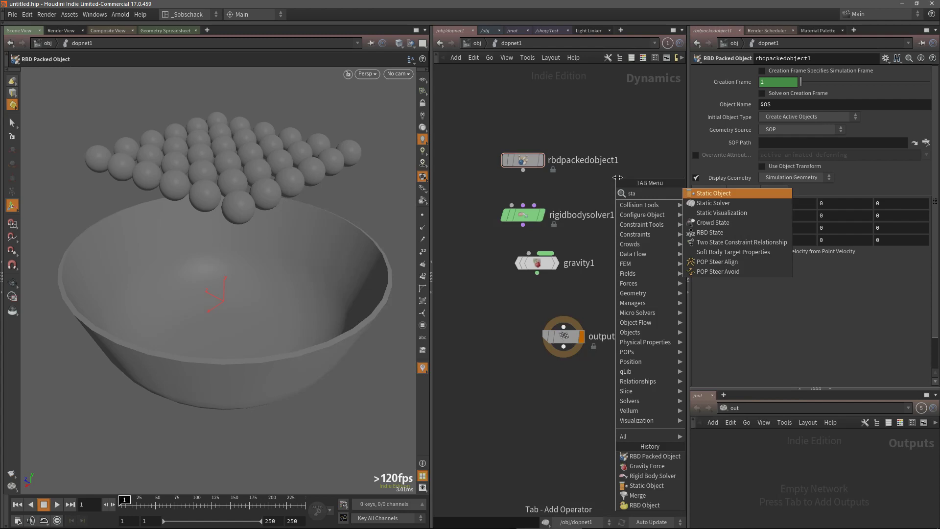
{"action": "left_click", "coordinate": [709, 194]}
{"action": "left_click", "coordinate": [648, 198]}
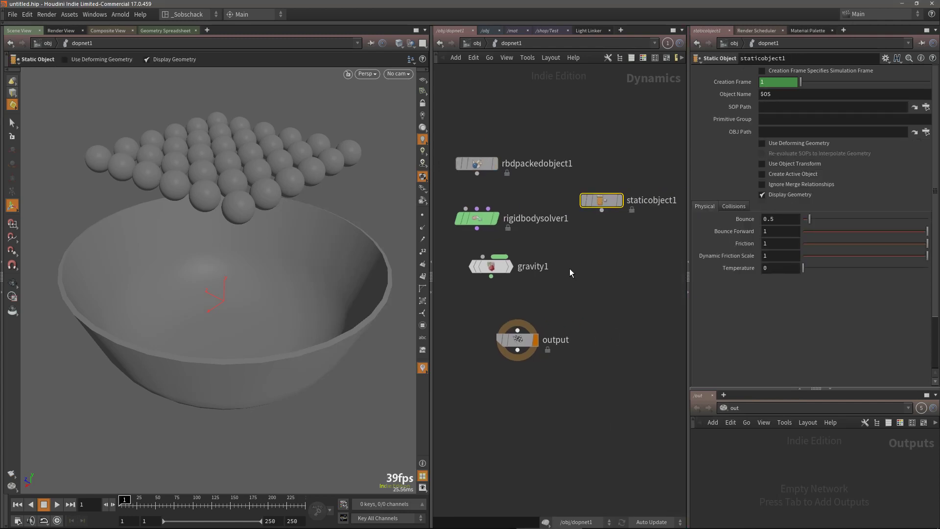
Add a Merge node between the Gravity Force and the output node
{"action": "key", "text": "Tab"}
{"action": "type", "text": "me"}
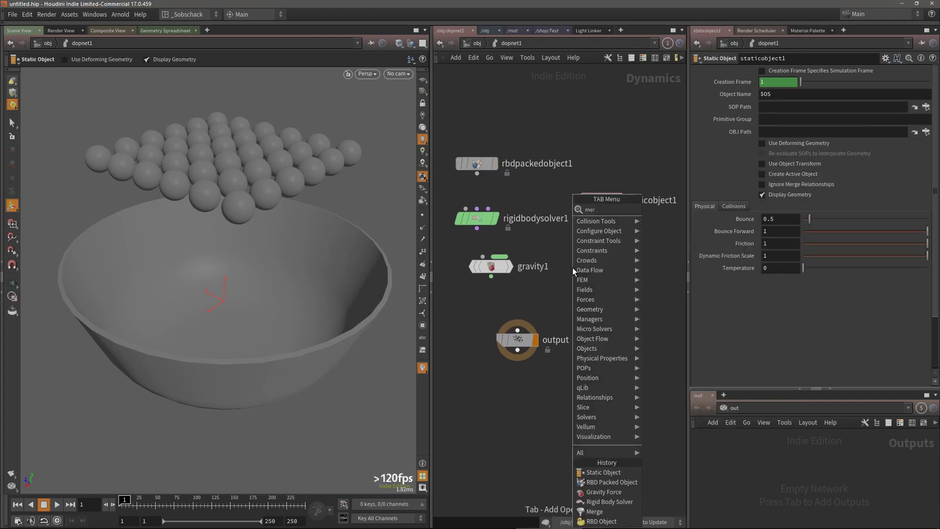
{"action": "left_click", "coordinate": [665, 211]}
{"action": "left_click", "coordinate": [583, 299]}
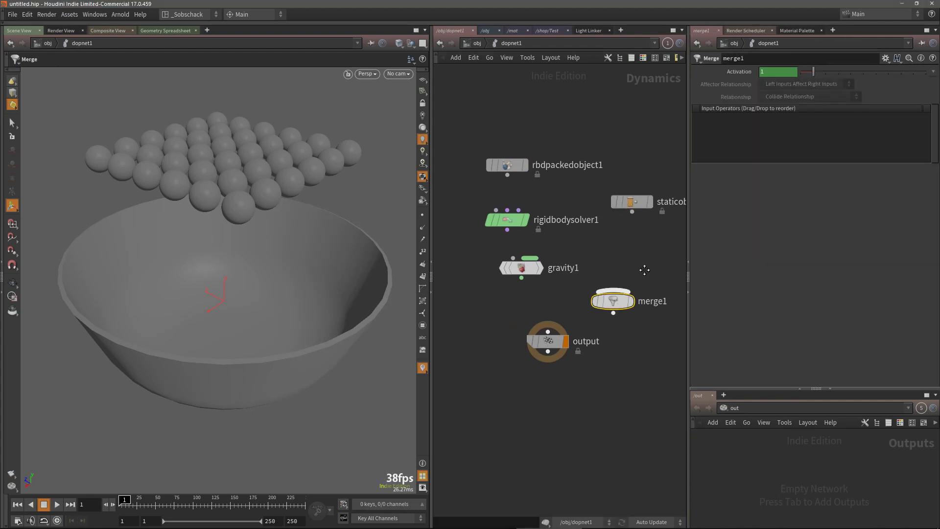
Wire the RBD Packed Object into the Rigid Body Solver, and chain Gravity through the Merge into the output
{"action": "left_click_drag", "start_coordinate": [508, 160], "coordinate": [496, 151]}
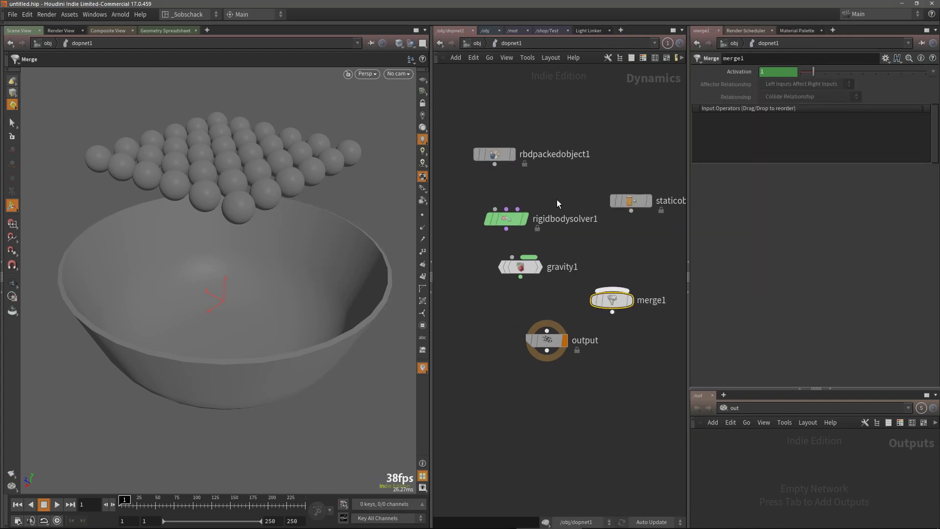
{"action": "middle_click_drag", "start_coordinate": [557, 199], "coordinate": [587, 178]}
{"action": "left_click_drag", "start_coordinate": [526, 144], "coordinate": [591, 357]}
{"action": "left_click_drag", "start_coordinate": [616, 289], "coordinate": [587, 312]}
{"action": "key", "text": "h"}
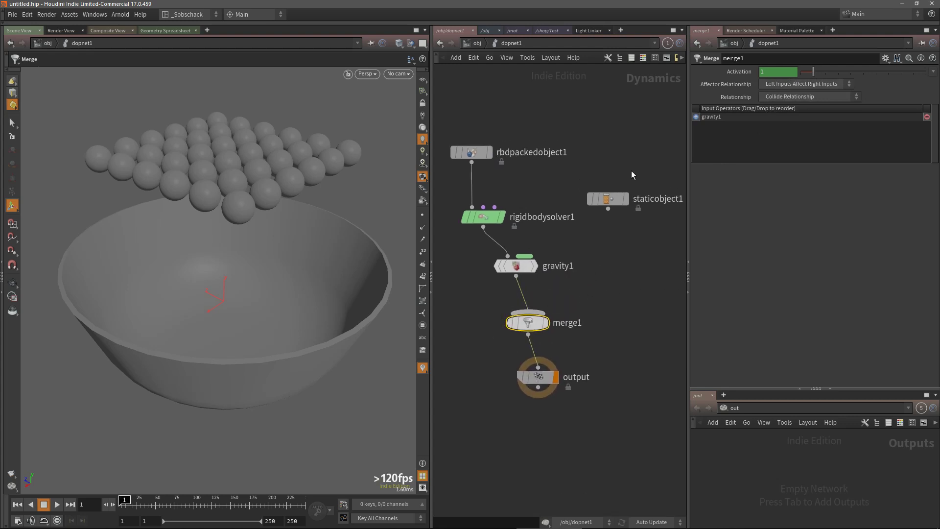
Set the Merge's Affector Relationship to Mutual and connect the Static Object as its second input
{"action": "left_click", "coordinate": [801, 84]}
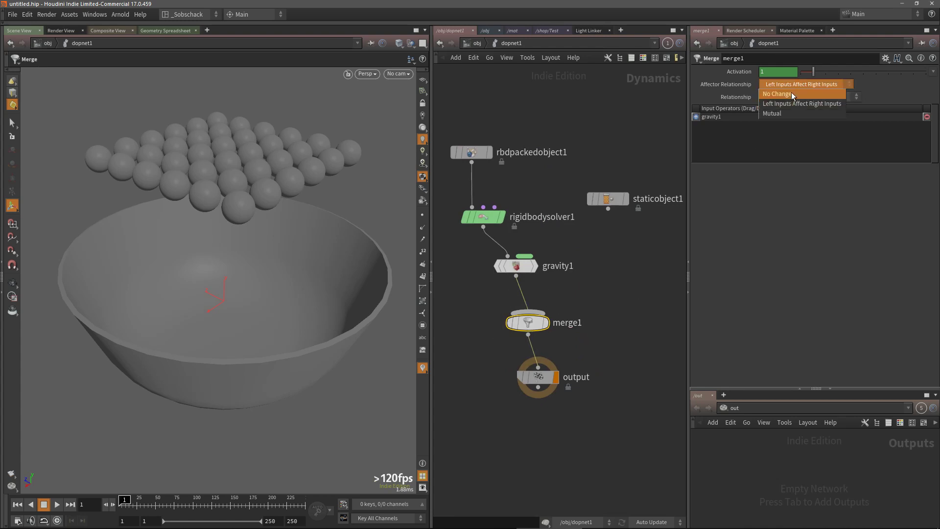
{"action": "left_click", "coordinate": [784, 111]}
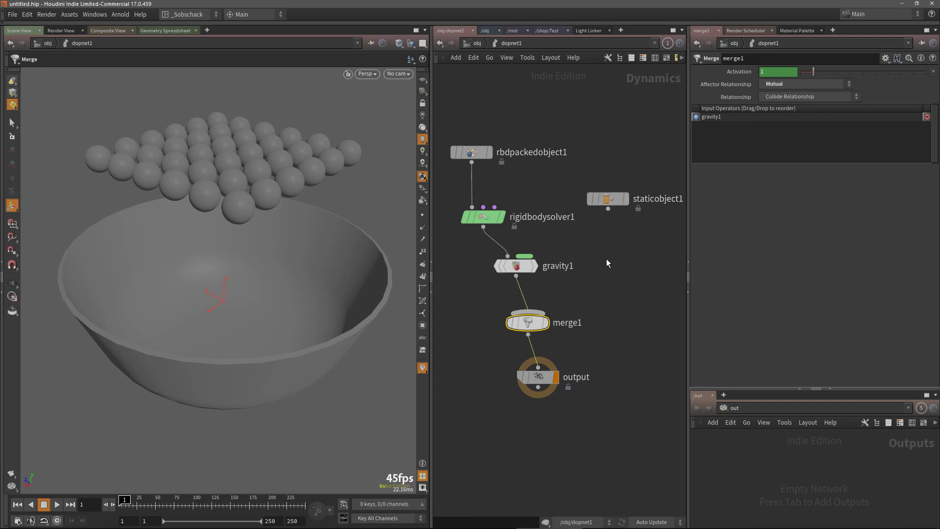
{"action": "left_click_drag", "start_coordinate": [516, 265], "coordinate": [484, 267]}
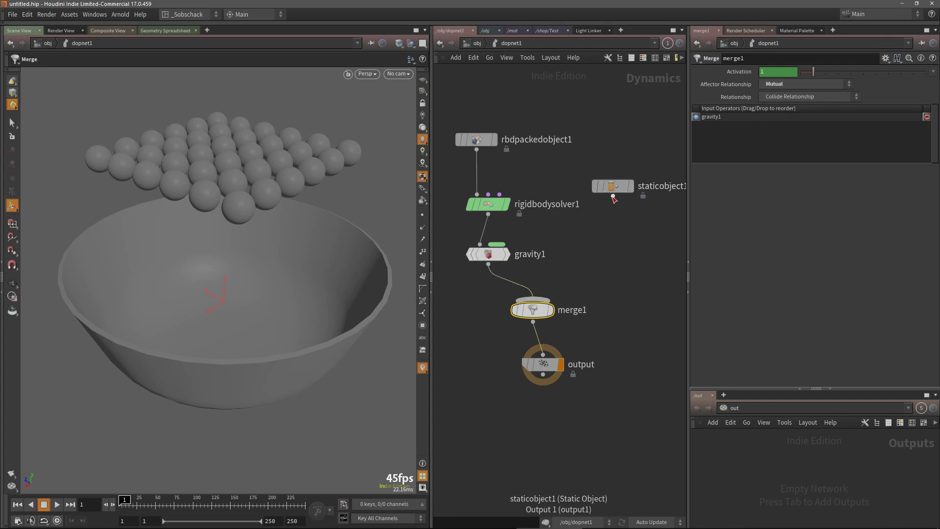
{"action": "left_click_drag", "start_coordinate": [608, 209], "coordinate": [531, 310]}
{"action": "left_click_drag", "start_coordinate": [615, 191], "coordinate": [606, 252]}
{"action": "middle_click_drag", "start_coordinate": [625, 208], "coordinate": [637, 217]}
Hide other objects in the viewport and set the RBD Packed Object's SOP Path to /obj/sphere1/_OUT_PACK_OBJECTS
{"action": "left_click", "coordinate": [492, 155]}
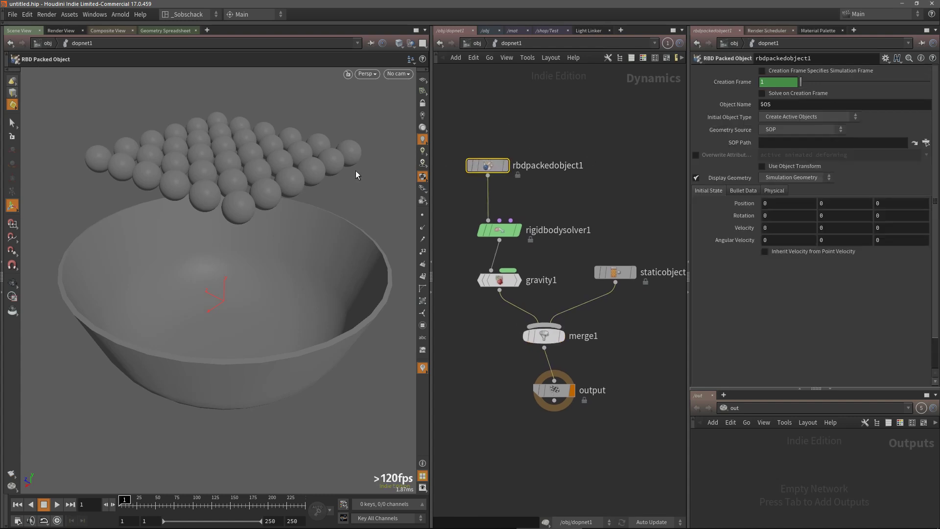
{"action": "left_click", "coordinate": [411, 43]}
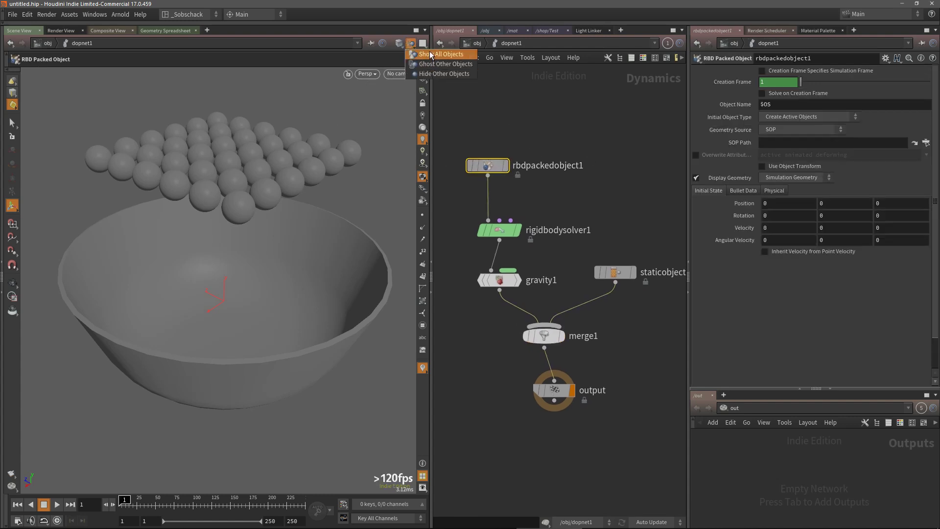
{"action": "left_click", "coordinate": [434, 73]}
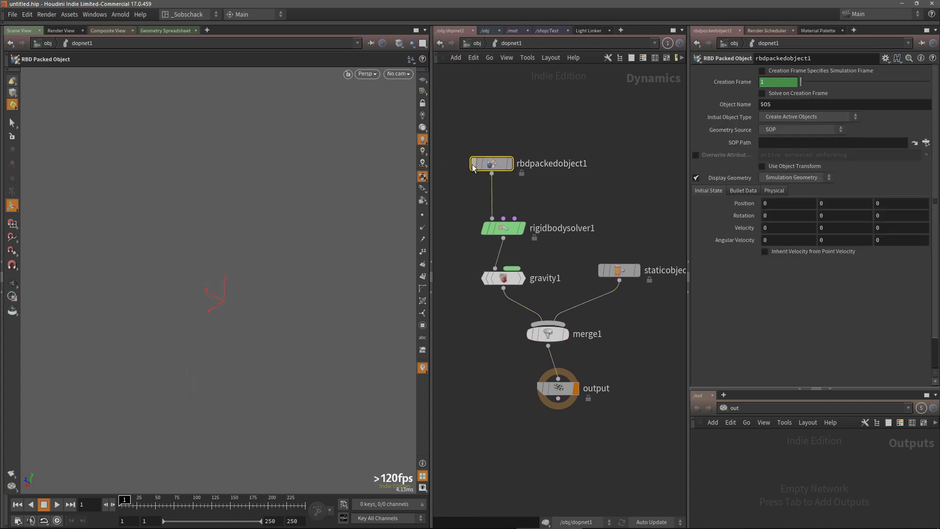
{"action": "left_click", "coordinate": [926, 142]}
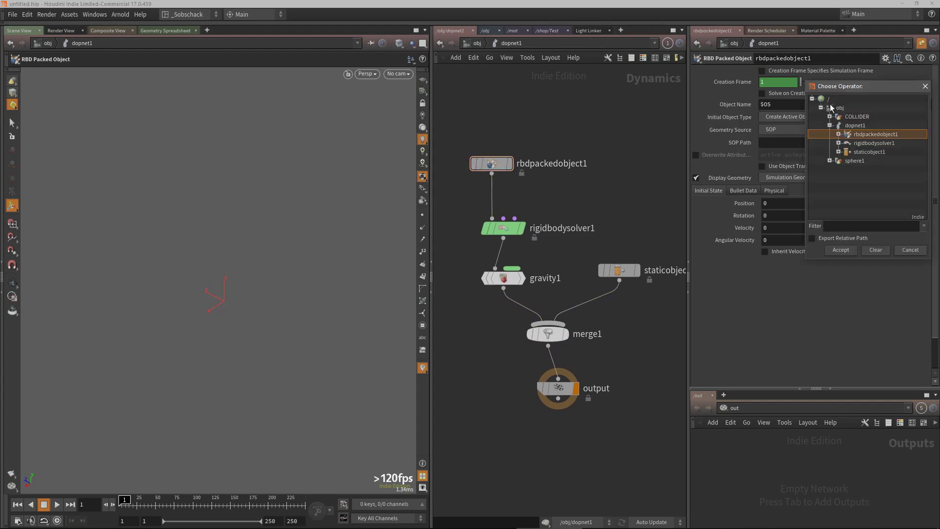
{"action": "left_click", "coordinate": [829, 116]}
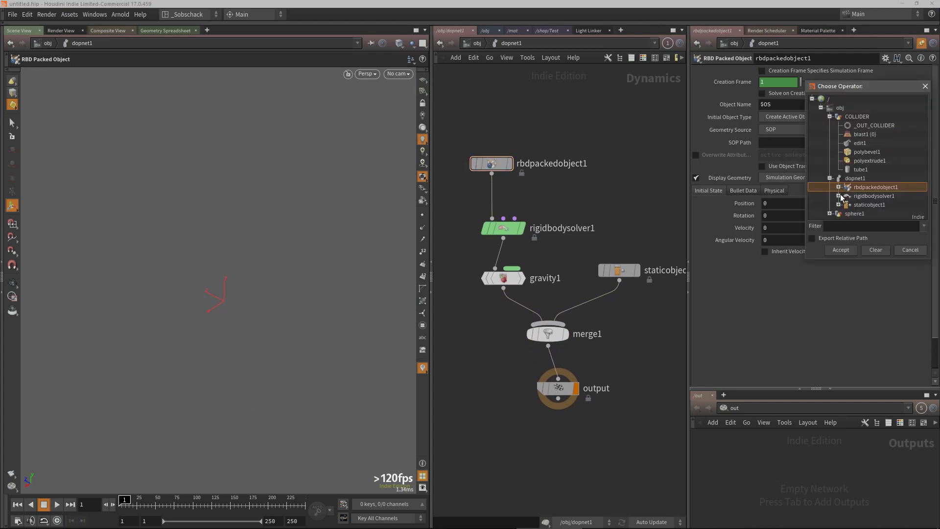
{"action": "left_click", "coordinate": [831, 214]}
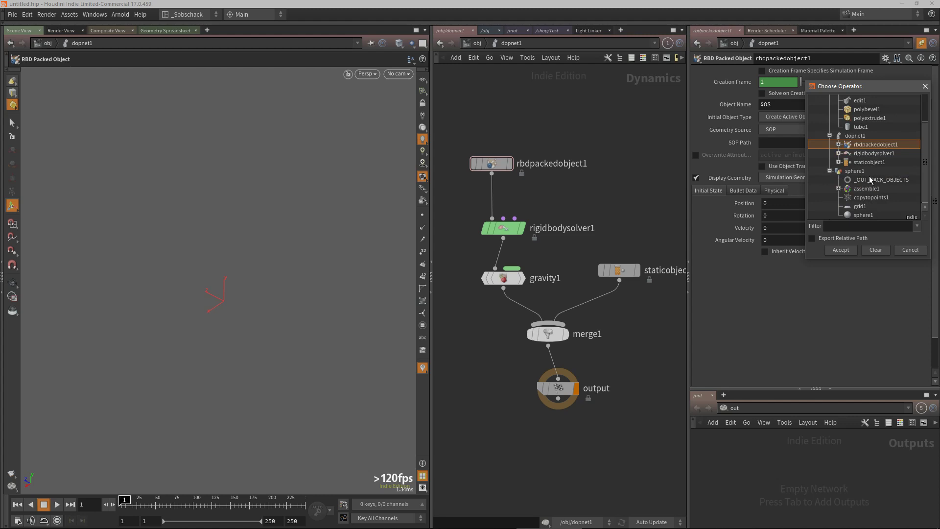
{"action": "left_click", "coordinate": [869, 177]}
{"action": "left_click", "coordinate": [857, 251]}
Set the Static Object's SOP Path to /obj/COLLIDER/_OUT_COLLIDER
{"action": "middle_click_drag", "start_coordinate": [618, 208], "coordinate": [601, 193]}
{"action": "left_click", "coordinate": [610, 258]}
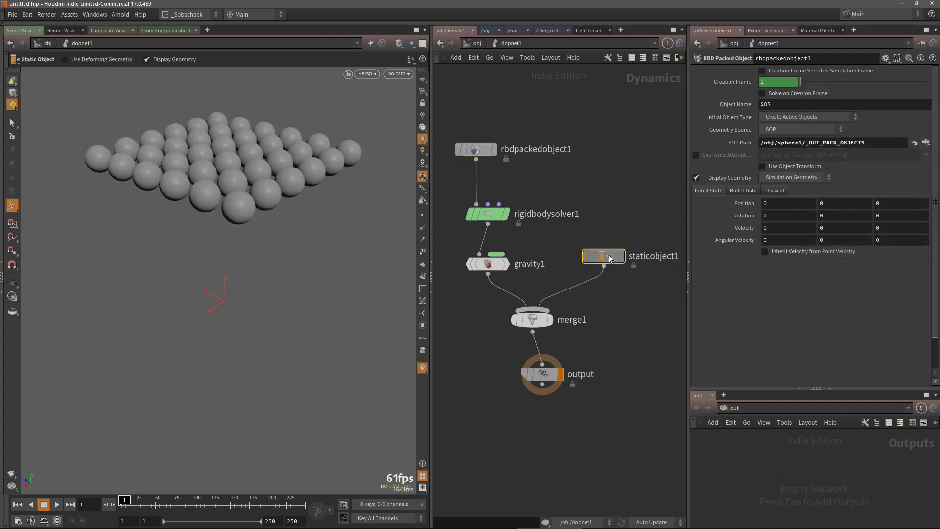
{"action": "left_click", "coordinate": [926, 132]}
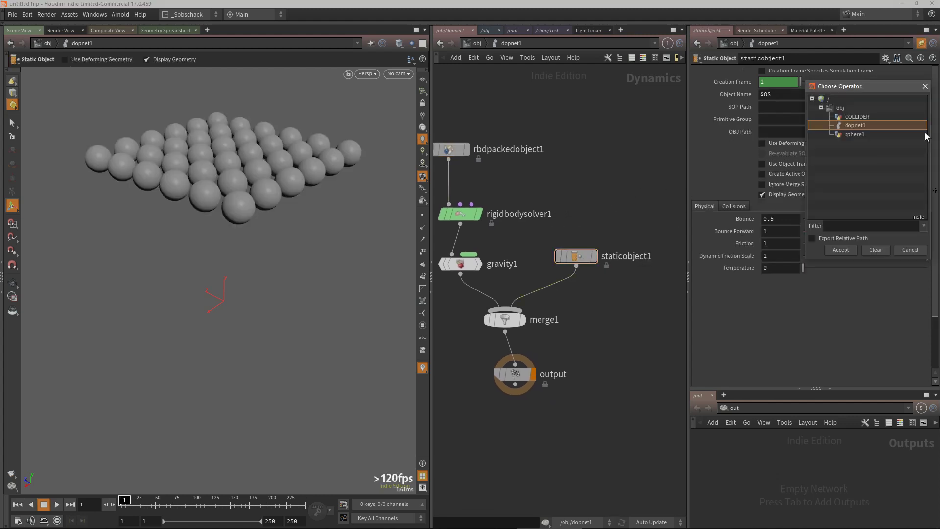
{"action": "left_click", "coordinate": [925, 86]}
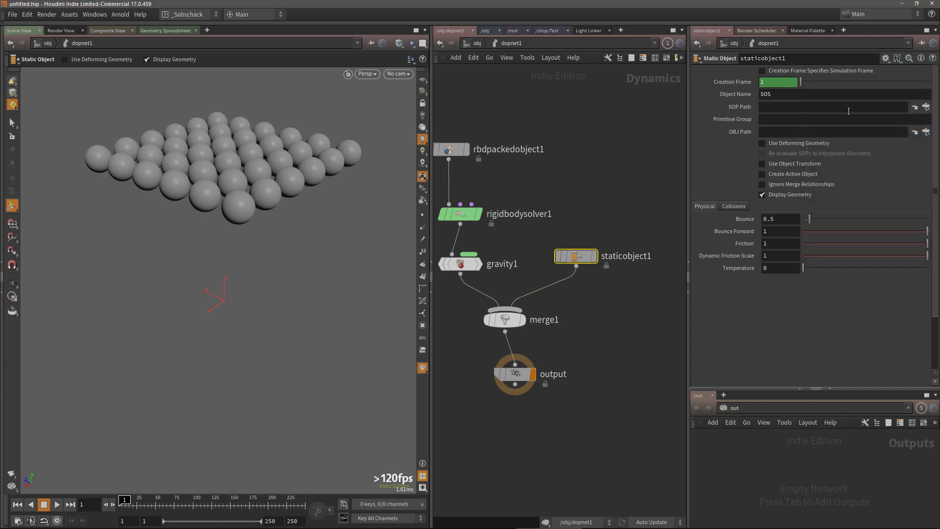
{"action": "left_click", "coordinate": [925, 107]}
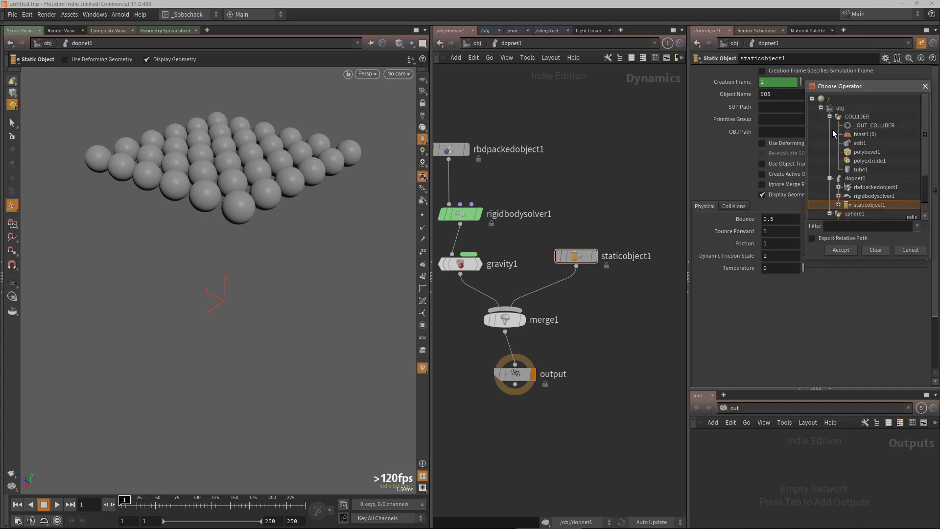
{"action": "left_click", "coordinate": [867, 125]}
{"action": "left_click", "coordinate": [838, 251]}
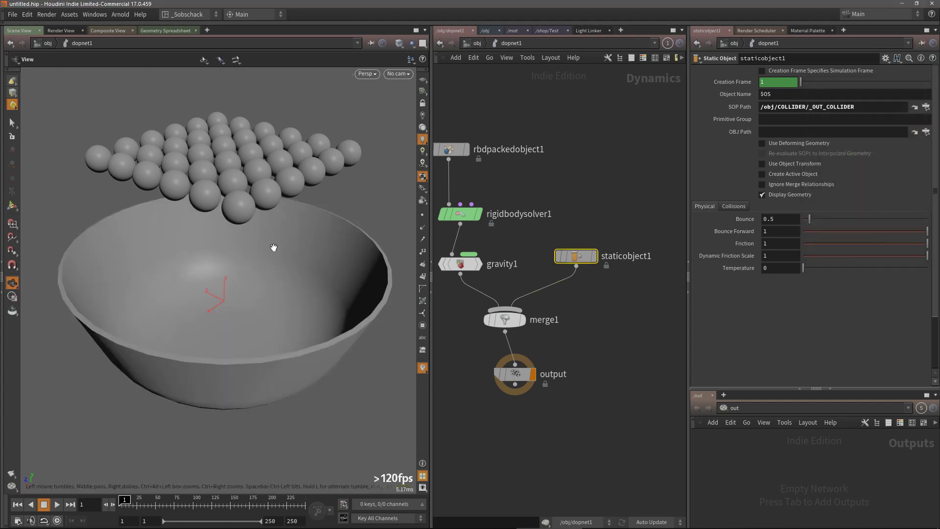
Play the simulation and orbit the viewport to watch the spheres fall into the bowl
{"action": "mouse_move", "coordinate": [273, 248]}
{"action": "left_mouse_down"}
{"action": "mouse_move", "coordinate": [279, 242]}
{"action": "mouse_move", "coordinate": [256, 251]}
{"action": "left_mouse_up"}
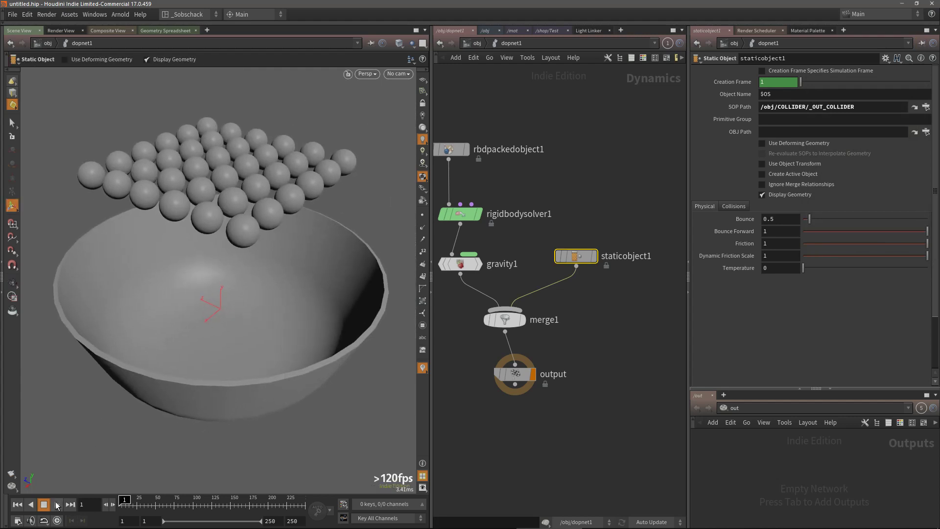
{"action": "left_click", "coordinate": [57, 504]}
{"action": "left_click_drag", "start_coordinate": [301, 342], "coordinate": [247, 311]}
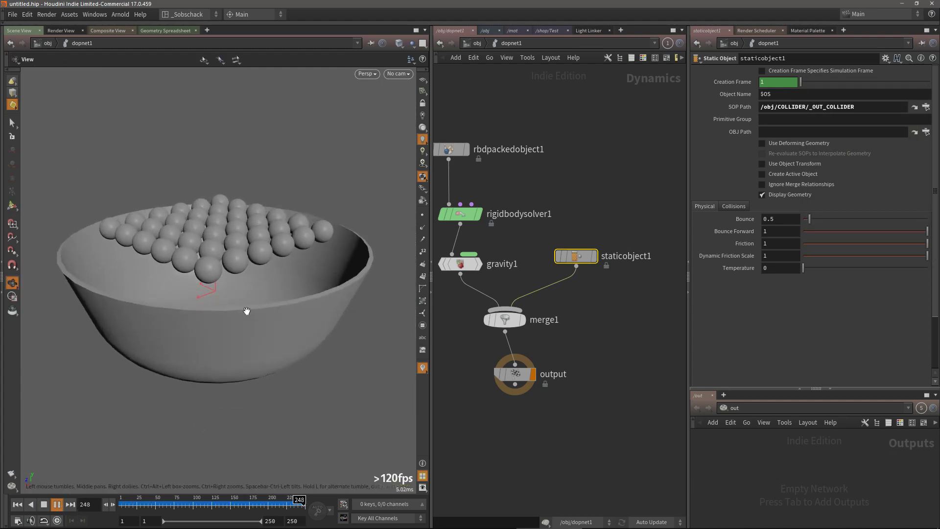
{"action": "key", "text": "Return"}
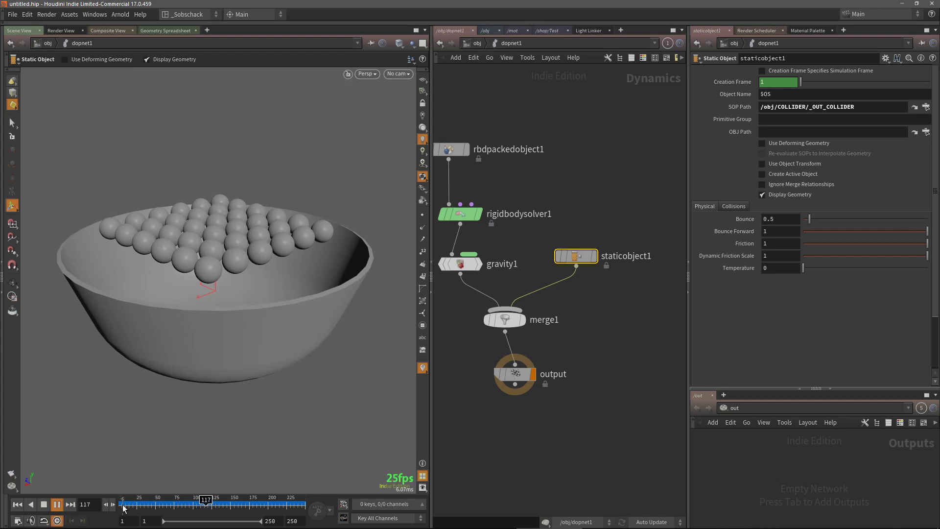
{"action": "left_click", "coordinate": [18, 504]}
{"action": "left_click", "coordinate": [57, 504]}
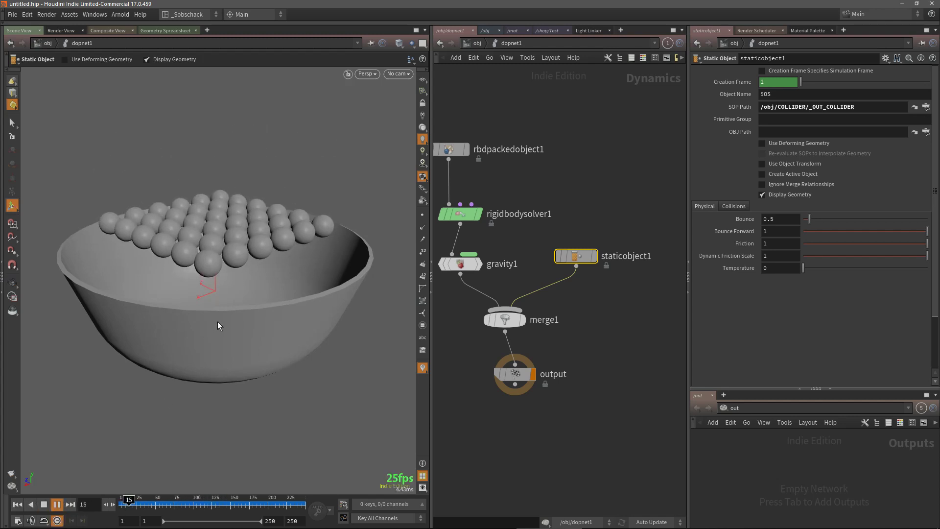
{"action": "key", "text": "Escape"}
{"action": "mouse_move", "coordinate": [233, 319]}
{"action": "left_mouse_down"}
{"action": "mouse_move", "coordinate": [237, 309]}
{"action": "mouse_move", "coordinate": [235, 330]}
{"action": "mouse_move", "coordinate": [246, 327]}
{"action": "left_mouse_up"}
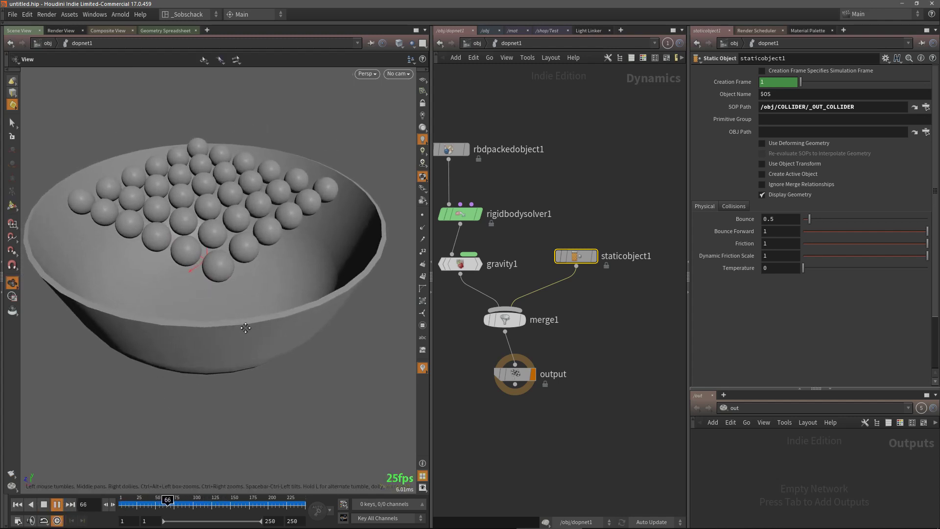
{"action": "left_click", "coordinate": [44, 505]}
{"action": "left_click_drag", "start_coordinate": [223, 361], "coordinate": [399, 311]}
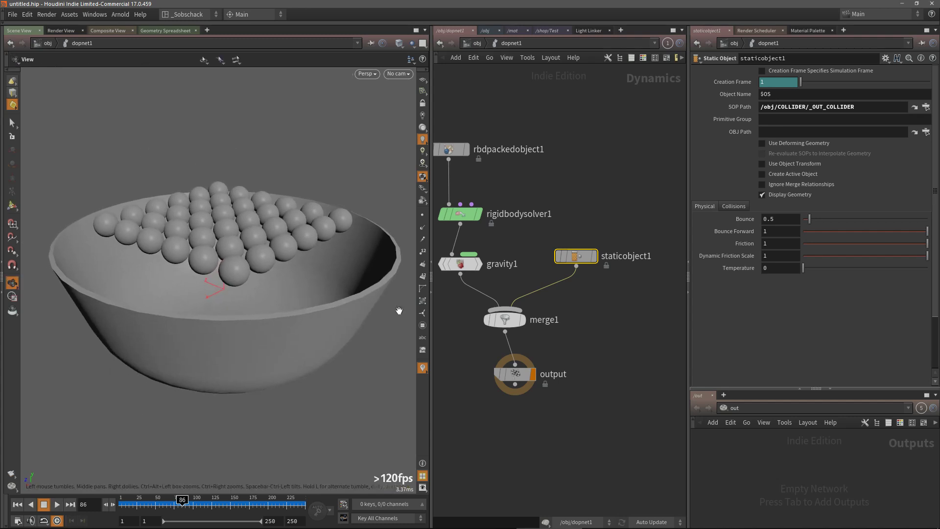
{"action": "key", "text": "Return"}
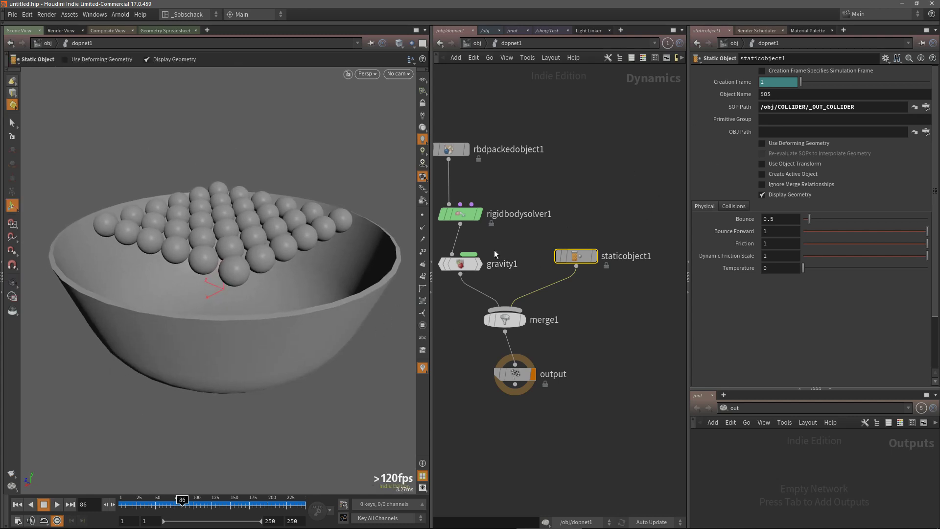
Rewind and set the RBD Packed Object's initial Position Y to 0.6
{"action": "middle_click_drag", "start_coordinate": [495, 254], "coordinate": [520, 272]}
{"action": "left_click", "coordinate": [473, 167]}
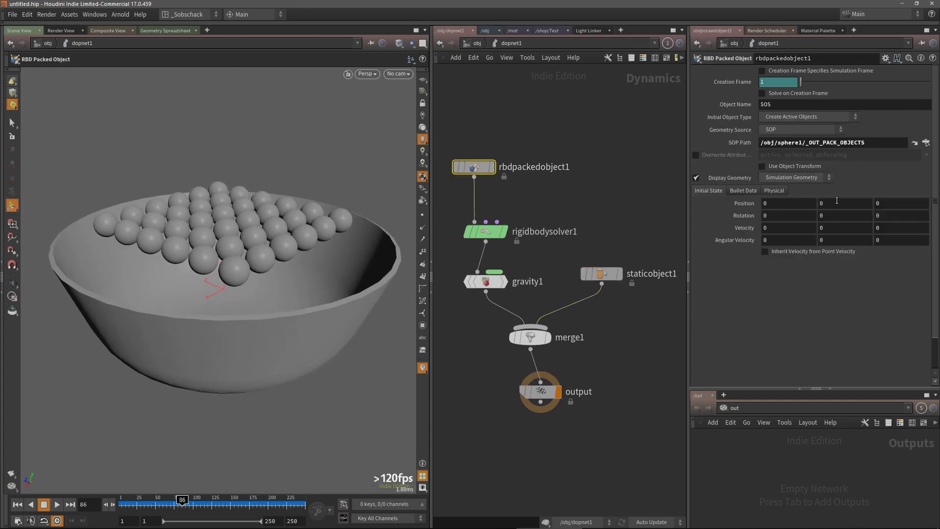
{"action": "left_click", "coordinate": [17, 505]}
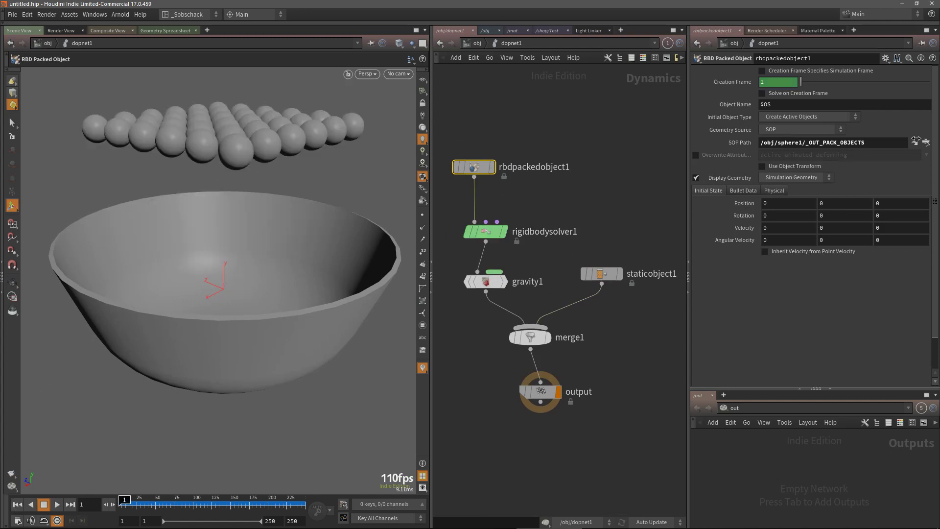
{"action": "middle_click_drag", "start_coordinate": [841, 204], "coordinate": [878, 206]}
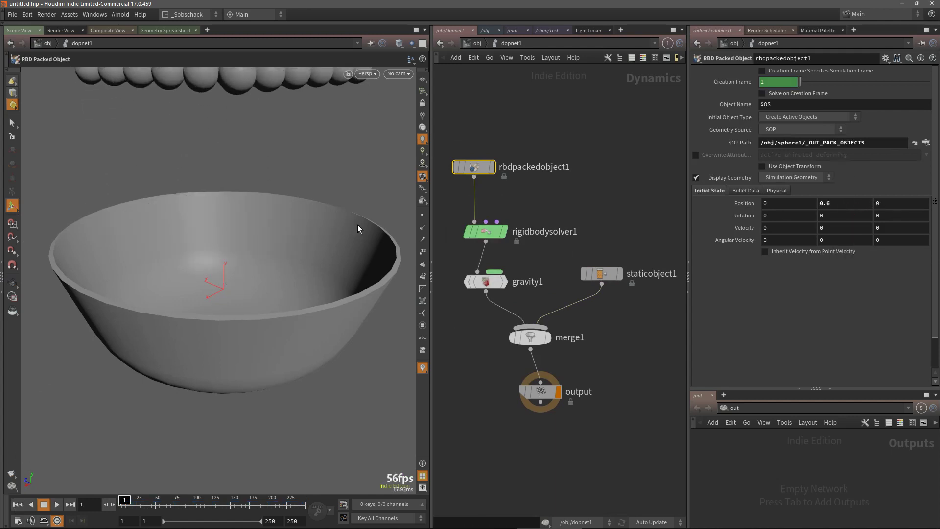
{"action": "key", "text": "Escape"}
{"action": "key", "text": "Return"}
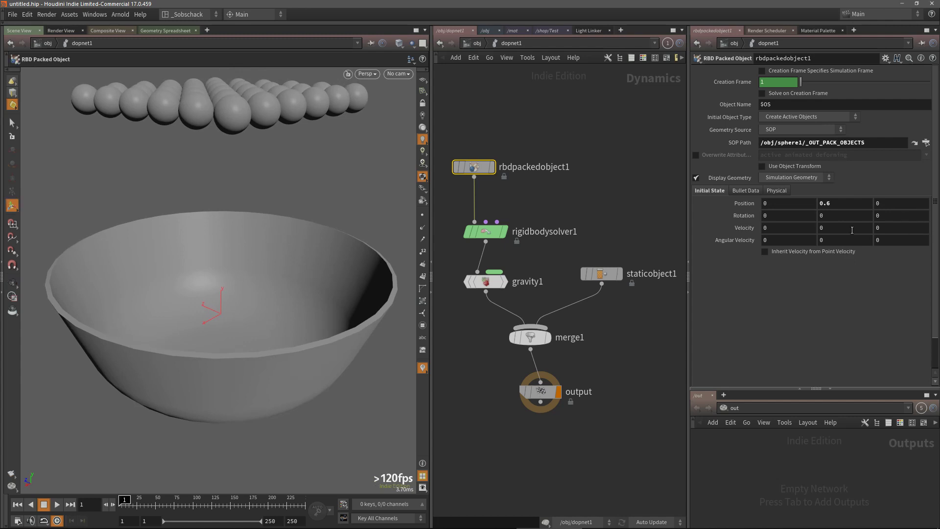
Set the RBD Packed Object's initial Velocity Y to -5
{"action": "left_click", "coordinate": [849, 228]}
{"action": "type", "text": "-5"}
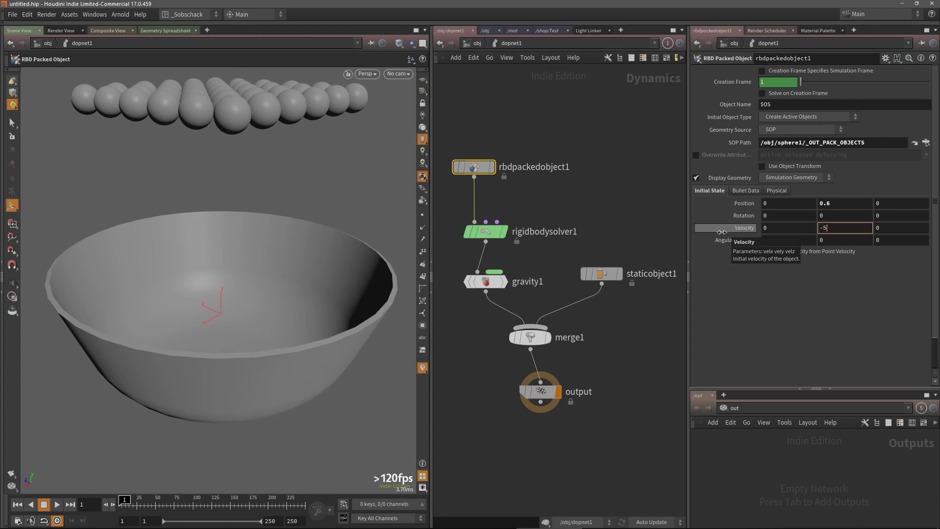
{"action": "key", "text": "Return"}
Set the Static Object's Bounce to 1 and replay the simulation
{"action": "left_click", "coordinate": [602, 273]}
{"action": "left_click_drag", "start_coordinate": [780, 220], "coordinate": [701, 226]}
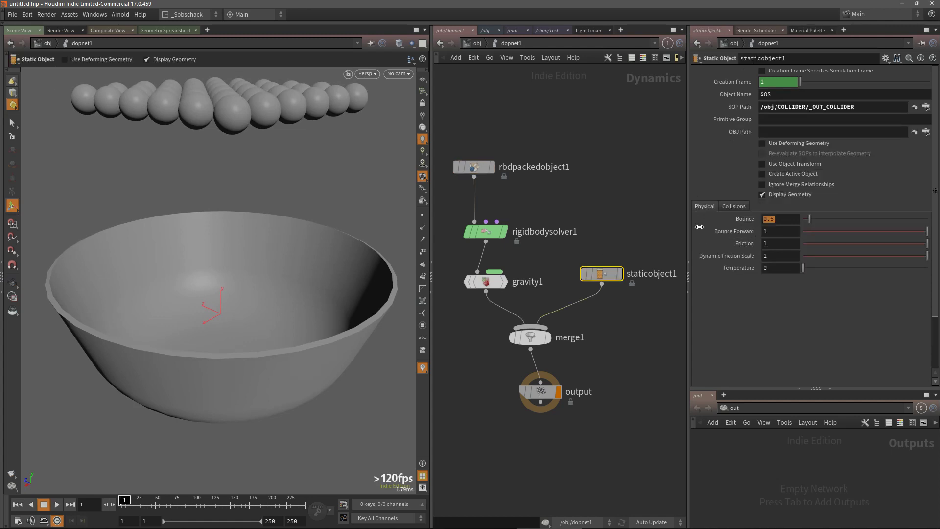
{"action": "type", "text": "1"}
{"action": "key", "text": "Return"}
{"action": "left_click", "coordinate": [473, 167]}
{"action": "left_click", "coordinate": [57, 505]}
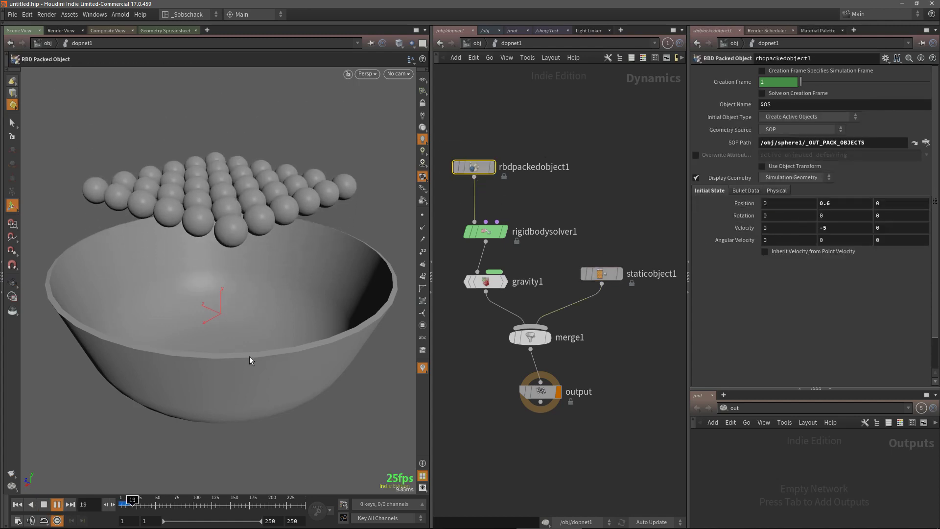
Watch the spheres fall into the bowl from another angle, then stop the playback
{"action": "left_click_drag", "start_coordinate": [175, 350], "coordinate": [226, 310], "text": "alt"}
{"action": "middle_click_drag", "start_coordinate": [227, 309], "coordinate": [222, 310], "text": "alt"}
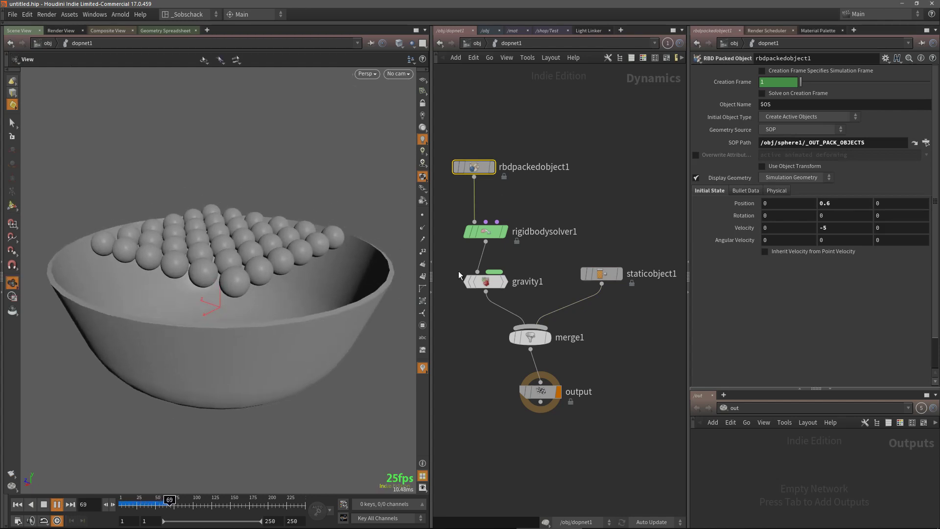
{"action": "left_click", "coordinate": [59, 503]}
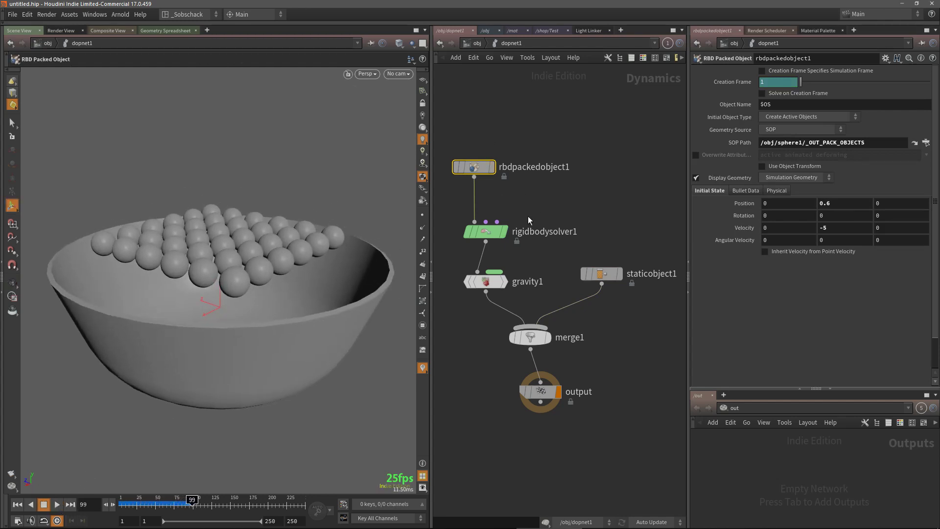
Review the Rigid Body Solver's Solver Engine options, keeping Bullet selected
{"action": "left_click", "coordinate": [484, 232]}
{"action": "middle_click_drag", "start_coordinate": [600, 214], "coordinate": [611, 213]}
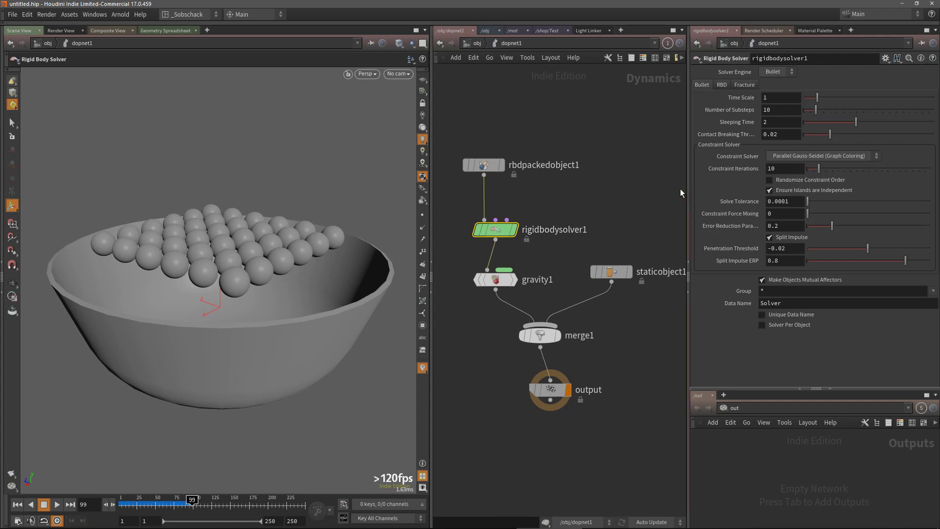
{"action": "left_click", "coordinate": [779, 72]}
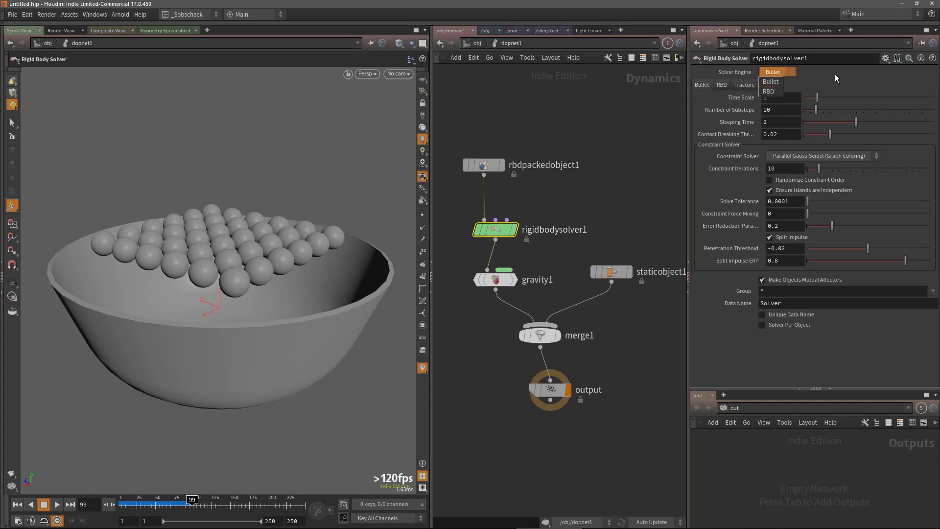
{"action": "left_click", "coordinate": [836, 75]}
{"action": "left_click", "coordinate": [783, 73]}
{"action": "left_click", "coordinate": [774, 81]}
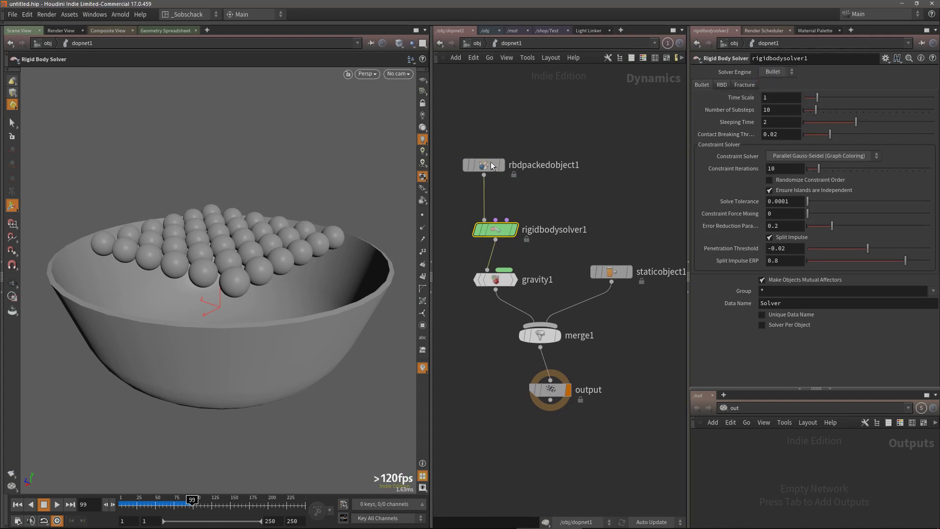
Turn on Show Guide Geometry in the RBD Packed Object's Bullet Data settings
{"action": "left_click", "coordinate": [492, 166]}
{"action": "middle_click_drag", "start_coordinate": [590, 169], "coordinate": [569, 162]}
{"action": "middle_click_drag", "start_coordinate": [617, 191], "coordinate": [594, 176]}
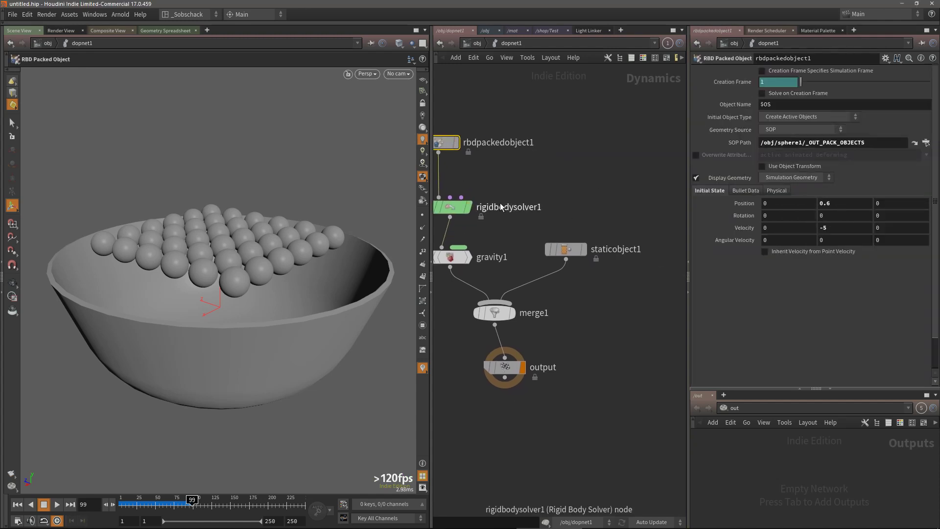
{"action": "middle_click_drag", "start_coordinate": [547, 202], "coordinate": [576, 204]}
{"action": "left_click", "coordinate": [602, 252]}
{"action": "middle_click_drag", "start_coordinate": [618, 237], "coordinate": [624, 214]}
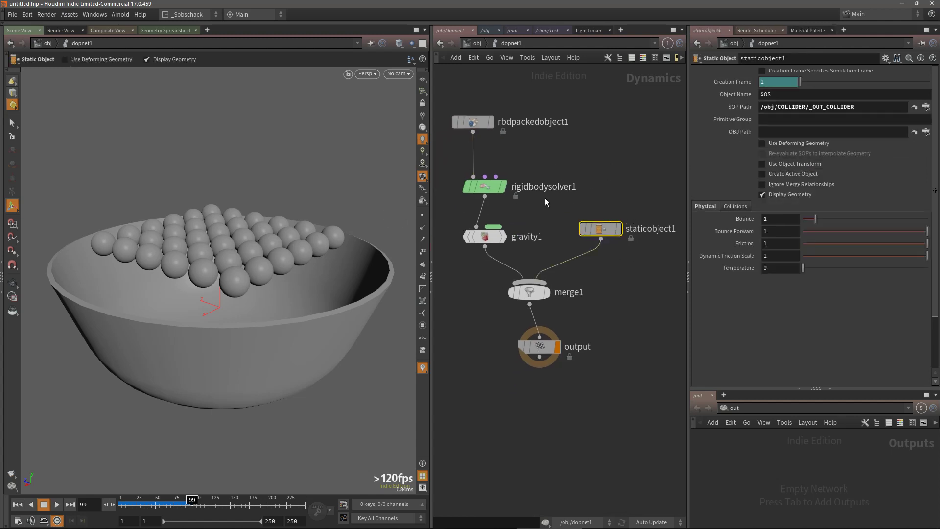
{"action": "left_click", "coordinate": [473, 122]}
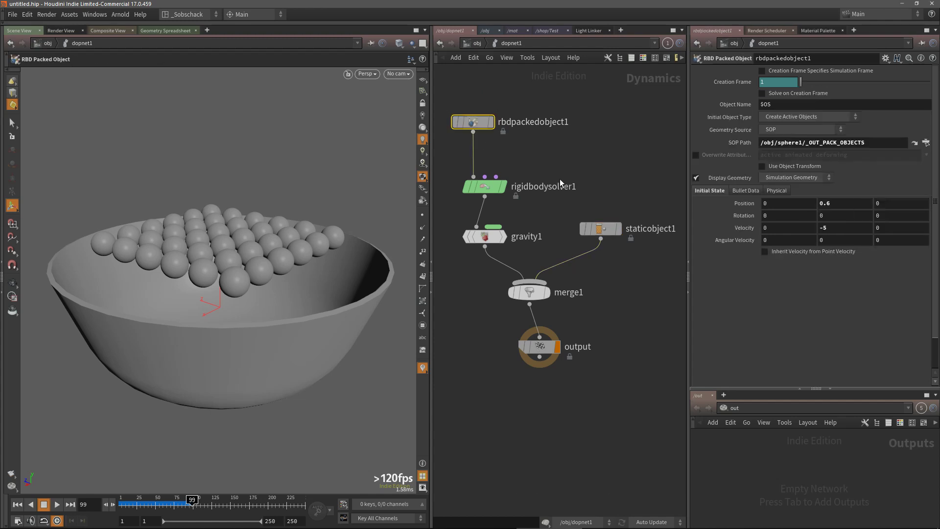
{"action": "left_click", "coordinate": [474, 186]}
{"action": "left_click_drag", "start_coordinate": [492, 137], "coordinate": [492, 139]}
{"action": "left_click", "coordinate": [800, 201]}
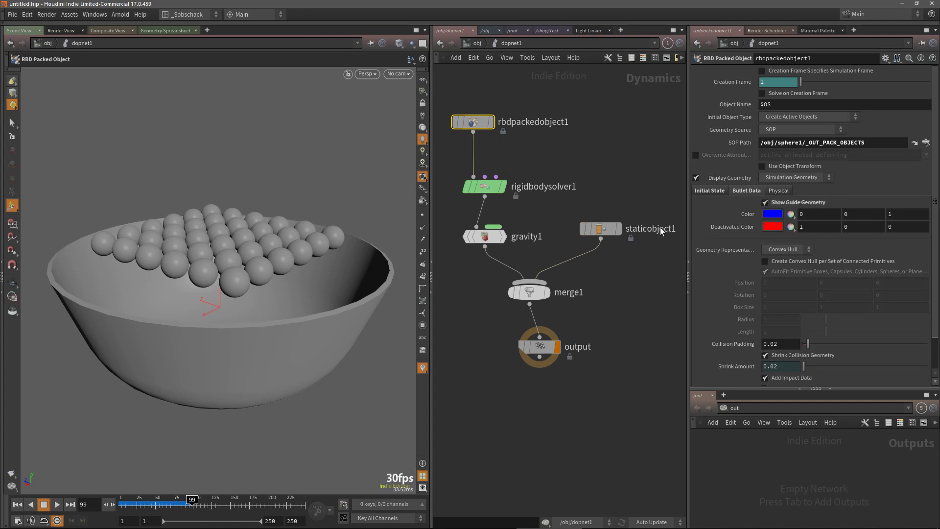
Rewind, briefly replay and stop the simulation to inspect the spheres above the bowl
{"action": "left_click", "coordinate": [18, 504]}
{"action": "left_click", "coordinate": [54, 503]}
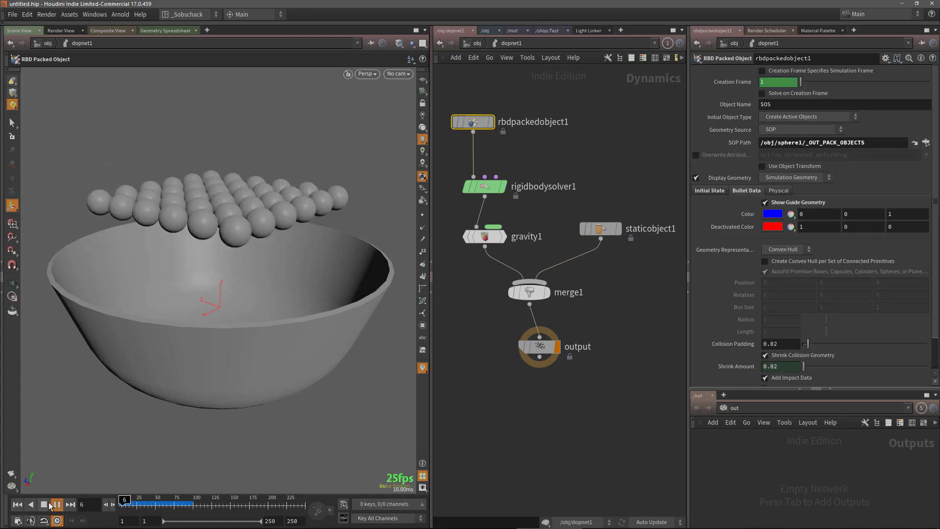
{"action": "left_click", "coordinate": [44, 504]}
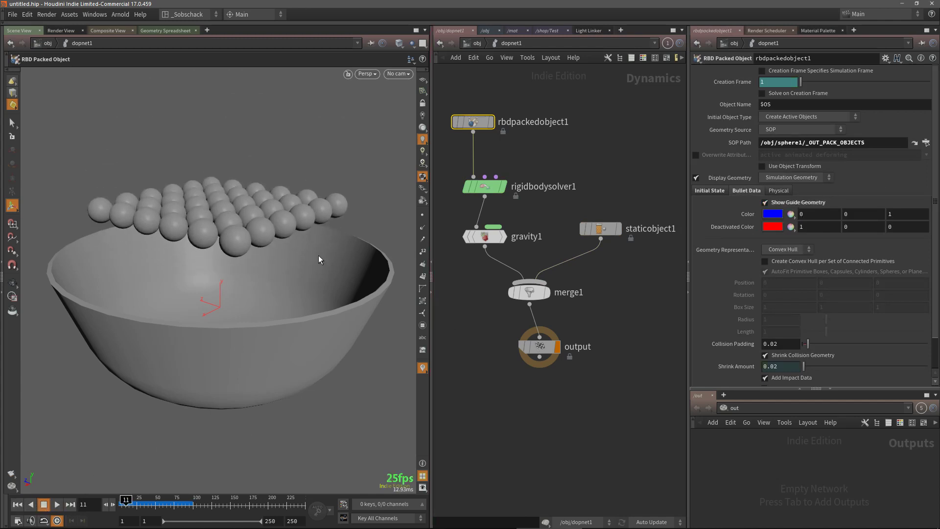
{"action": "key", "text": "Escape"}
{"action": "left_click_drag", "start_coordinate": [318, 259], "coordinate": [319, 296]}
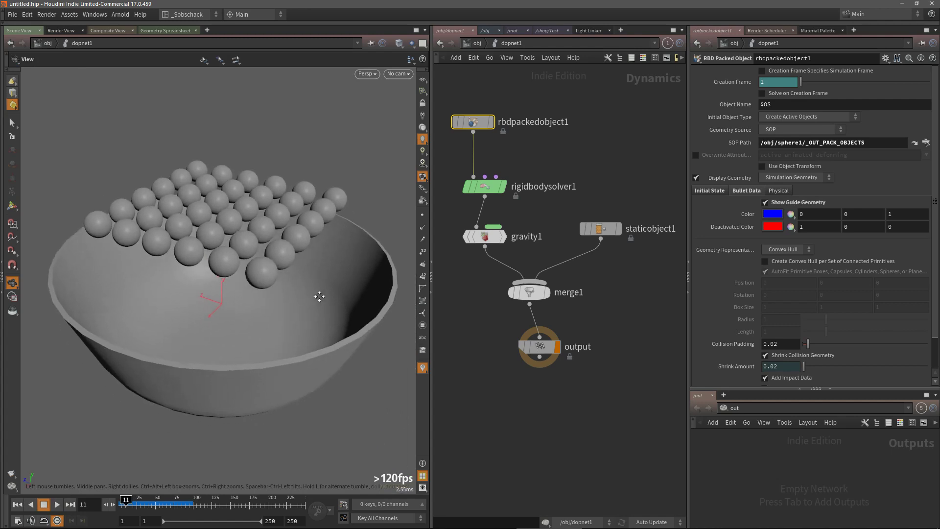
{"action": "key", "text": "Return"}
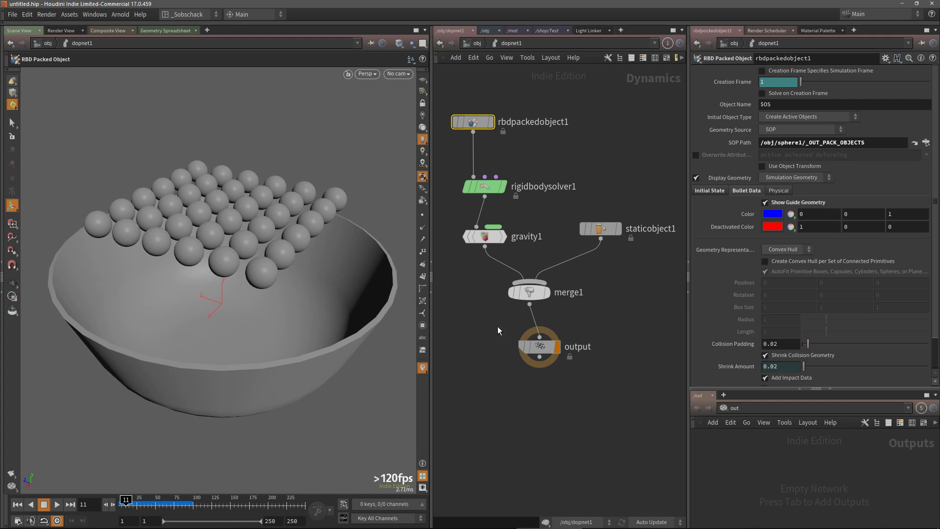
{"action": "left_click_drag", "start_coordinate": [325, 311], "coordinate": [366, 304]}
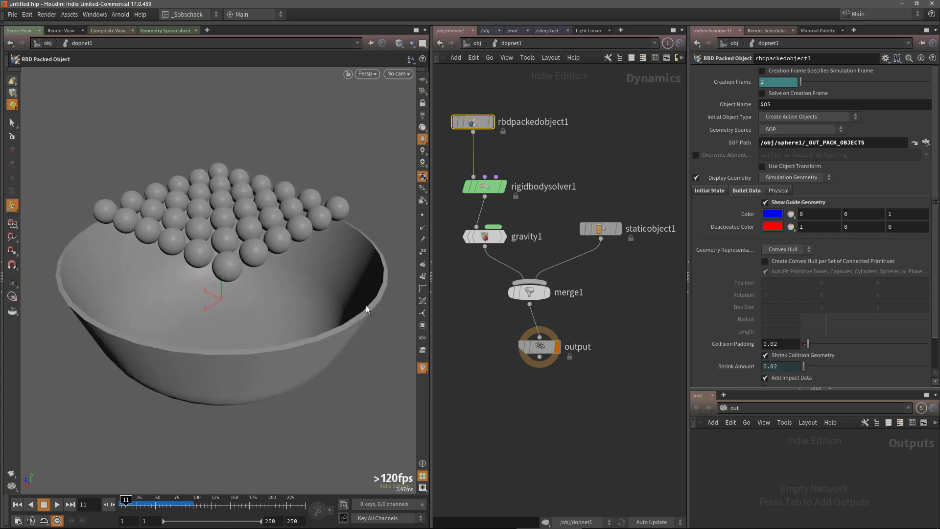
{"action": "left_click_drag", "start_coordinate": [323, 347], "coordinate": [318, 303]}
Turn on Show Guide Geometry in the Static Object's Collisions Bullet Data settings to display the bowl's collision shape
{"action": "left_click", "coordinate": [600, 228]}
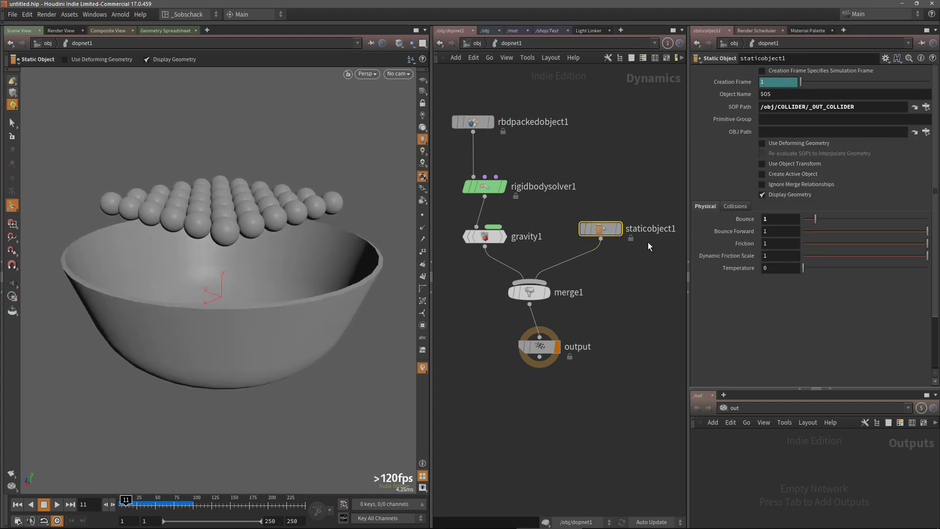
{"action": "left_click", "coordinate": [735, 207]}
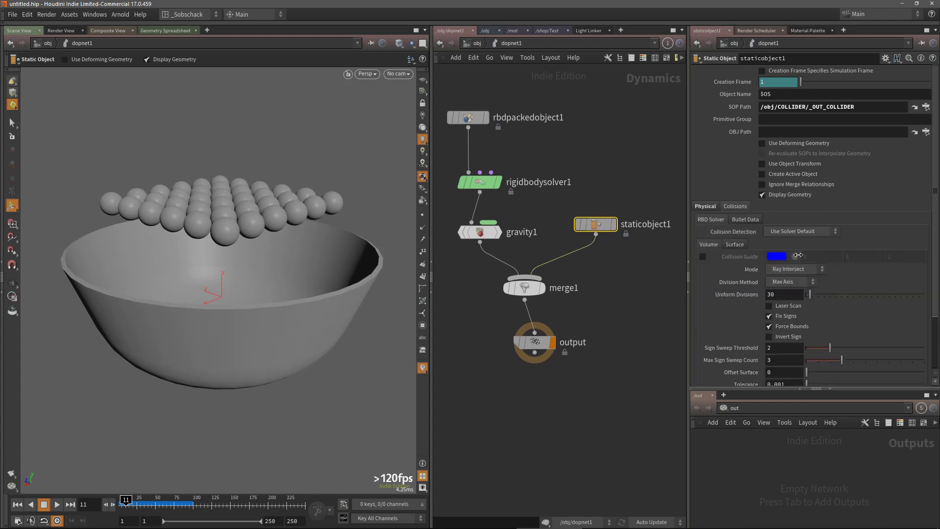
{"action": "left_click", "coordinate": [748, 219]}
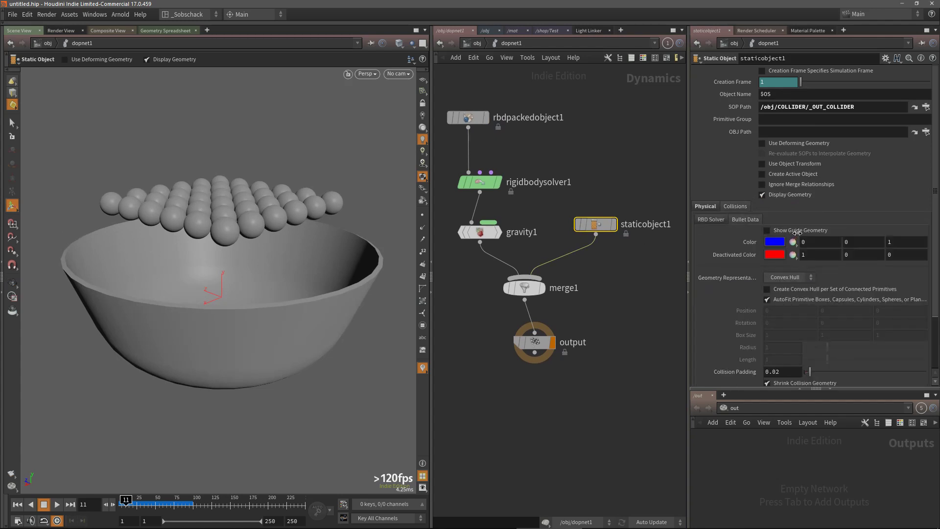
{"action": "left_click", "coordinate": [812, 231]}
{"action": "key", "text": "Escape"}
{"action": "left_click_drag", "start_coordinate": [301, 356], "coordinate": [292, 318]}
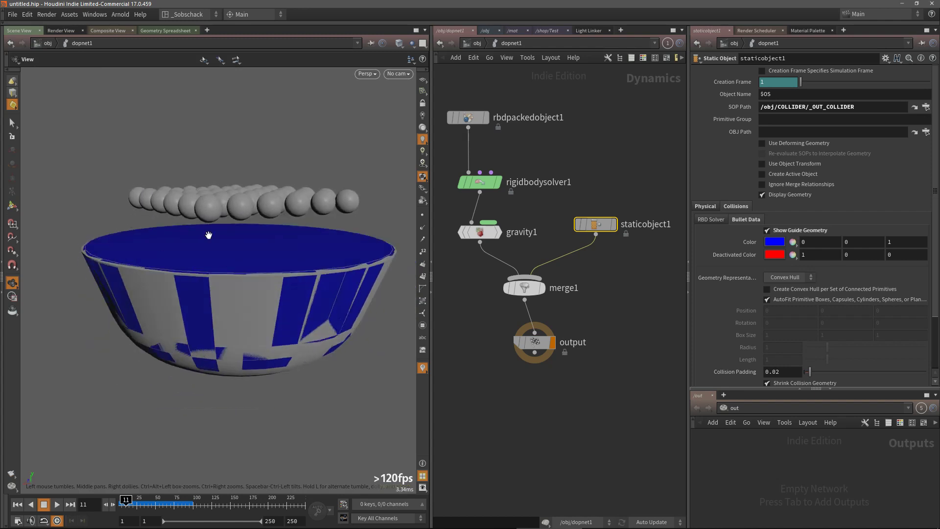
{"action": "left_click_drag", "start_coordinate": [211, 279], "coordinate": [246, 279]}
{"action": "key", "text": "Return"}
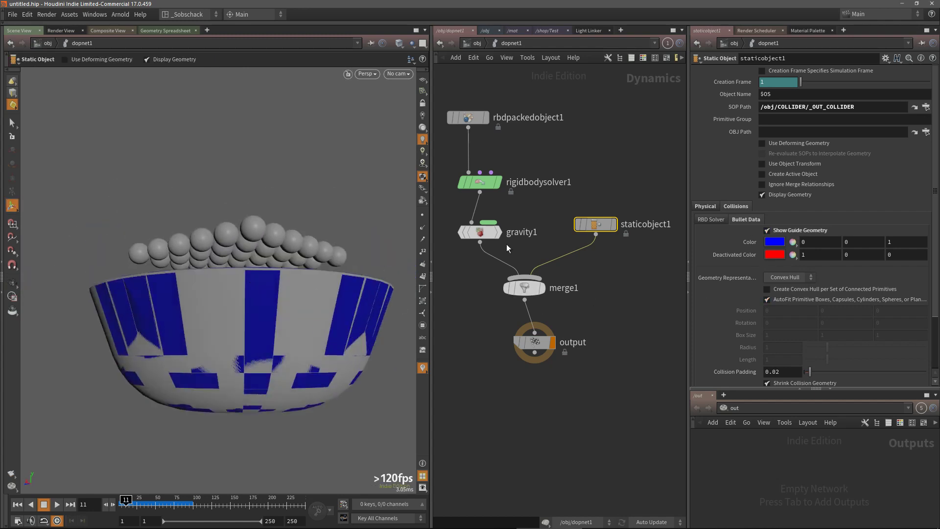
Inspect the RBD Packed Object and Rigid Body Solver nodes and the collision guide on the bowl
{"action": "left_click_drag", "start_coordinate": [509, 150], "coordinate": [482, 184]}
{"action": "middle_click_drag", "start_coordinate": [544, 166], "coordinate": [556, 211]}
{"action": "left_click", "coordinate": [485, 165]}
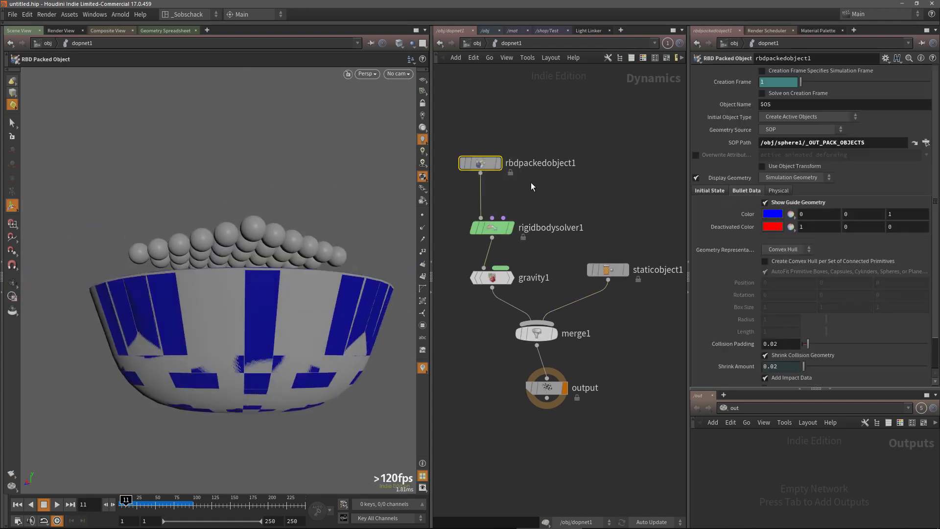
{"action": "left_click", "coordinate": [498, 227]}
{"action": "left_click_drag", "start_coordinate": [275, 254], "coordinate": [283, 228]}
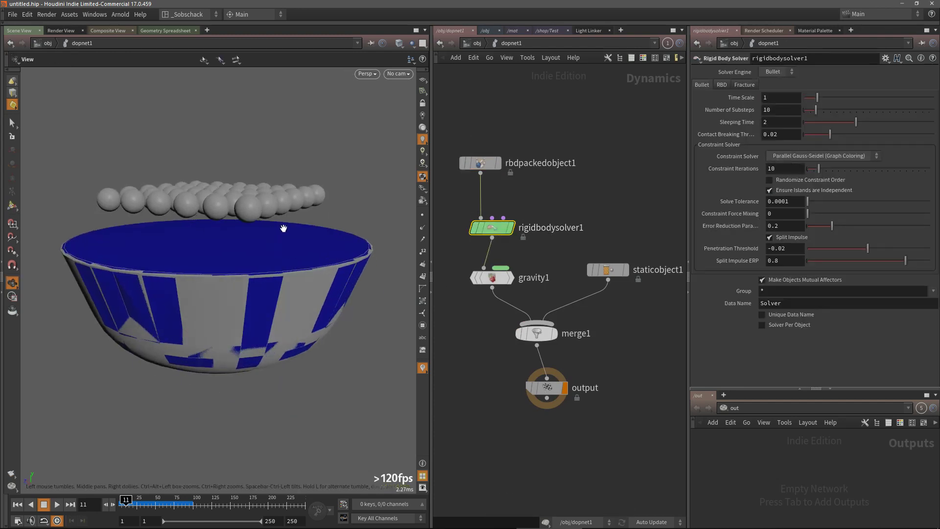
{"action": "key", "text": "Return"}
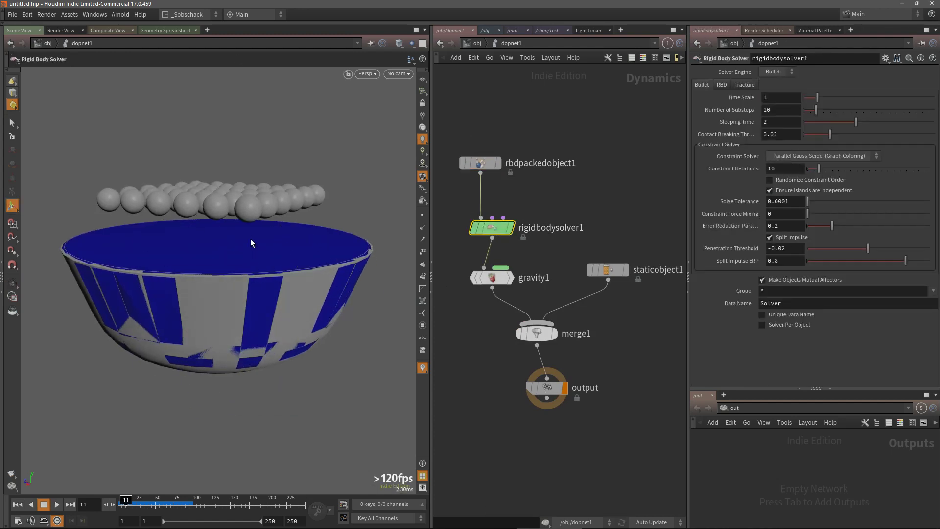
{"action": "left_click_drag", "start_coordinate": [265, 228], "coordinate": [261, 240], "text": "alt"}
{"action": "middle_click_drag", "start_coordinate": [624, 192], "coordinate": [625, 161]}
{"action": "left_click_drag", "start_coordinate": [485, 130], "coordinate": [490, 123]}
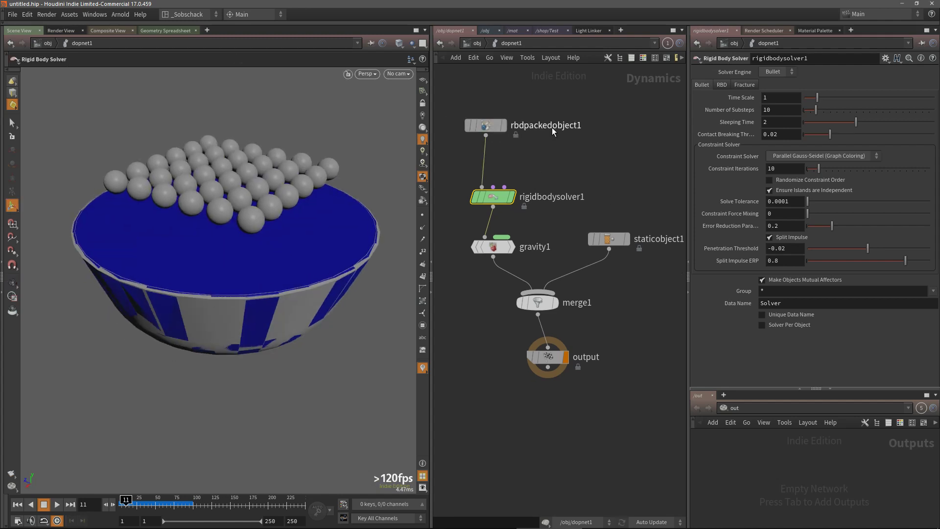
{"action": "left_click", "coordinate": [485, 123]}
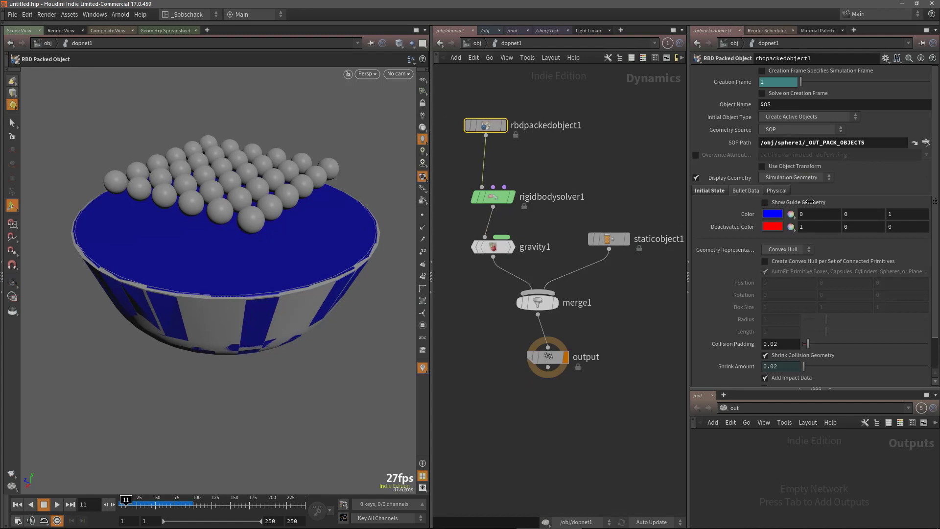
Set the Static Object's Bullet Data Geometry Representation to Concave
{"action": "left_click_drag", "start_coordinate": [572, 179], "coordinate": [622, 258]}
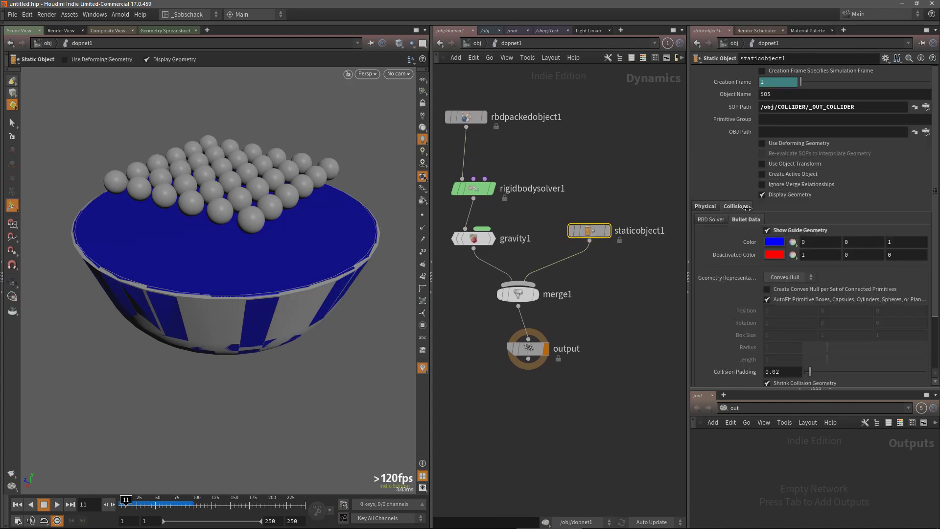
{"action": "left_click", "coordinate": [705, 206]}
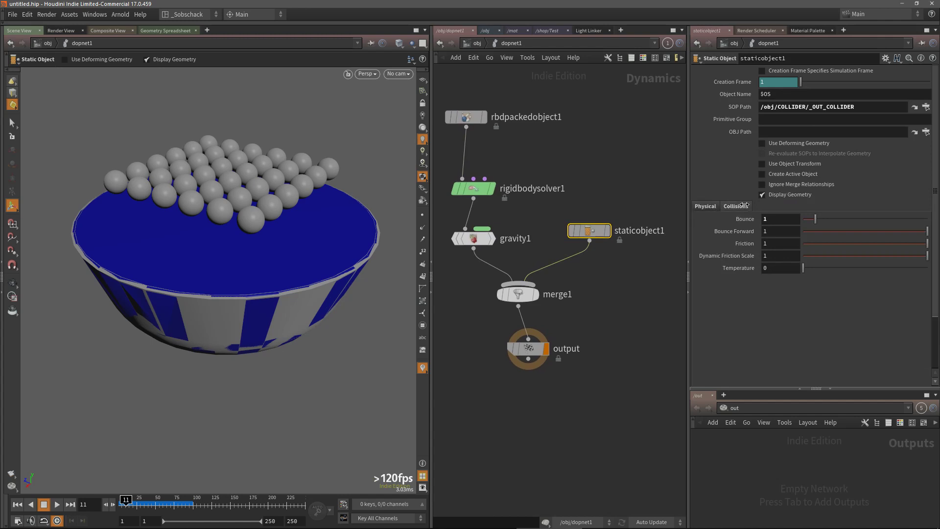
{"action": "left_click", "coordinate": [736, 206]}
{"action": "left_click", "coordinate": [711, 220]}
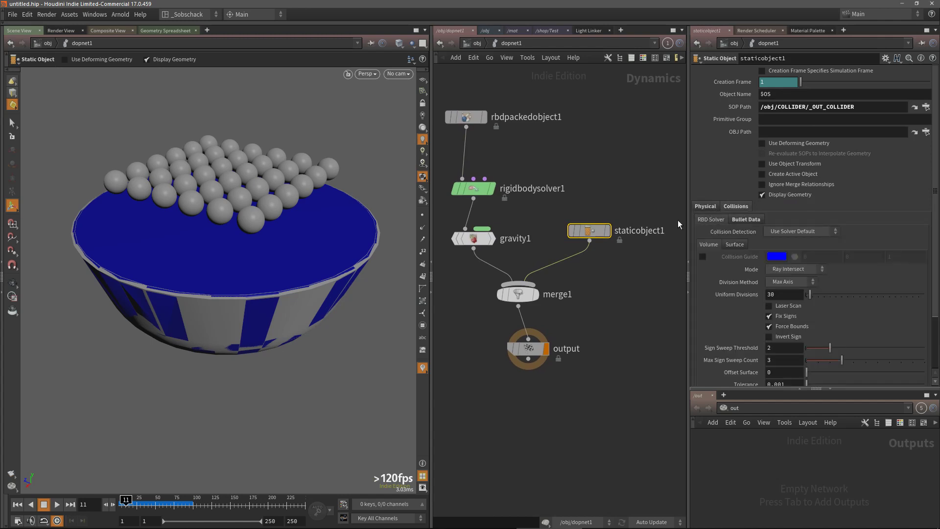
{"action": "middle_click_drag", "start_coordinate": [612, 164], "coordinate": [621, 185]}
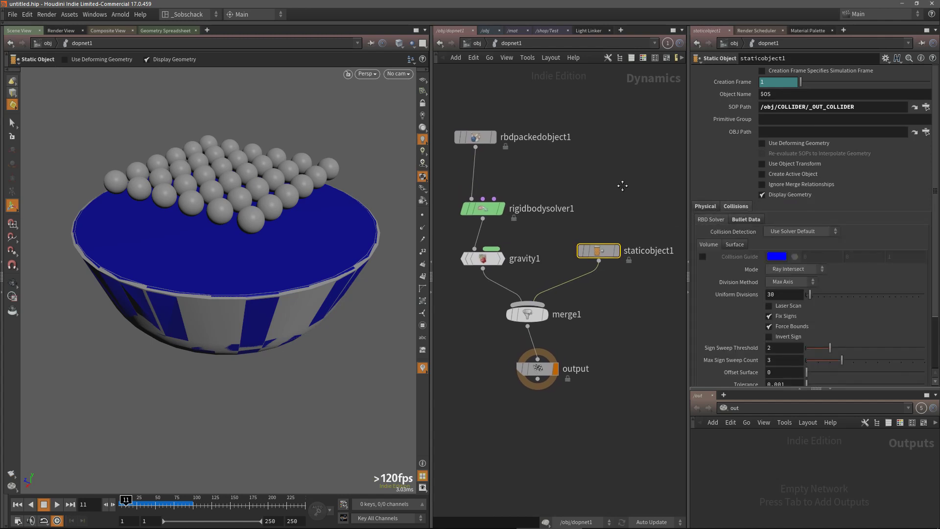
{"action": "left_click", "coordinate": [746, 219]}
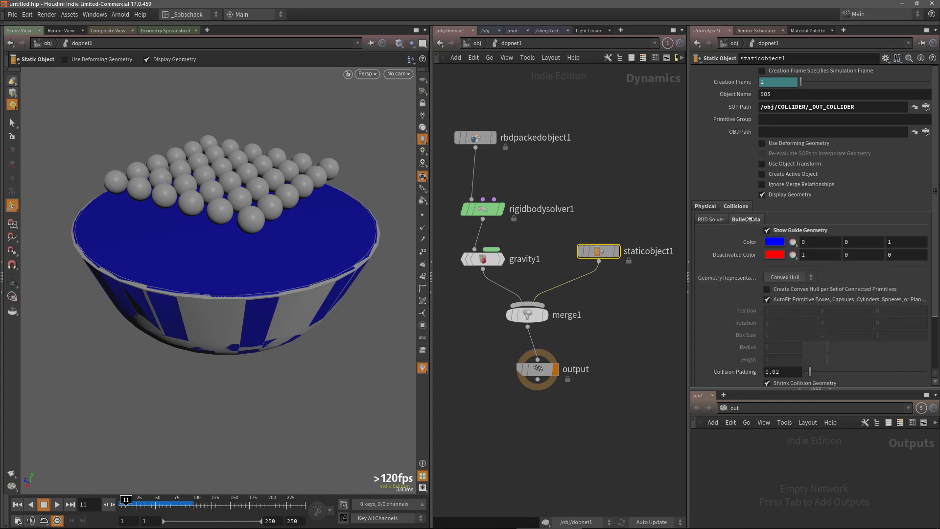
{"action": "left_click", "coordinate": [787, 277]}
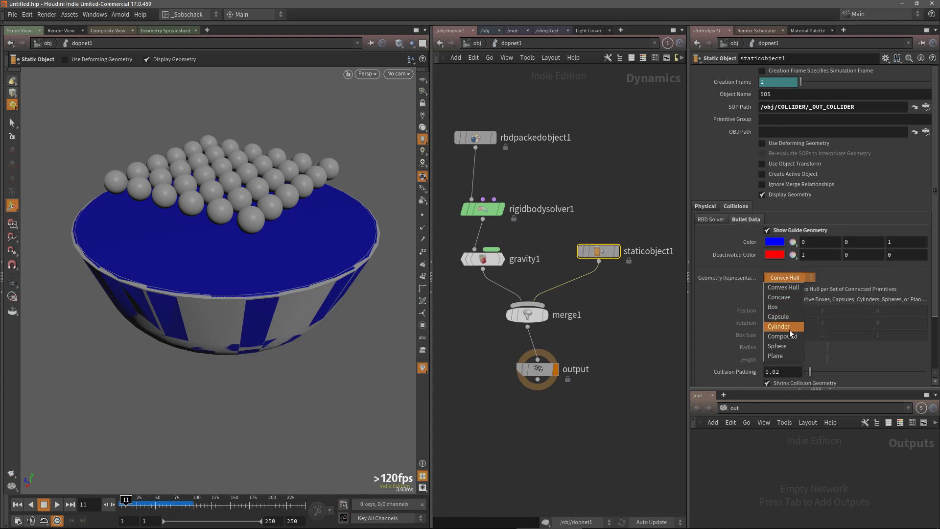
{"action": "left_click", "coordinate": [789, 298]}
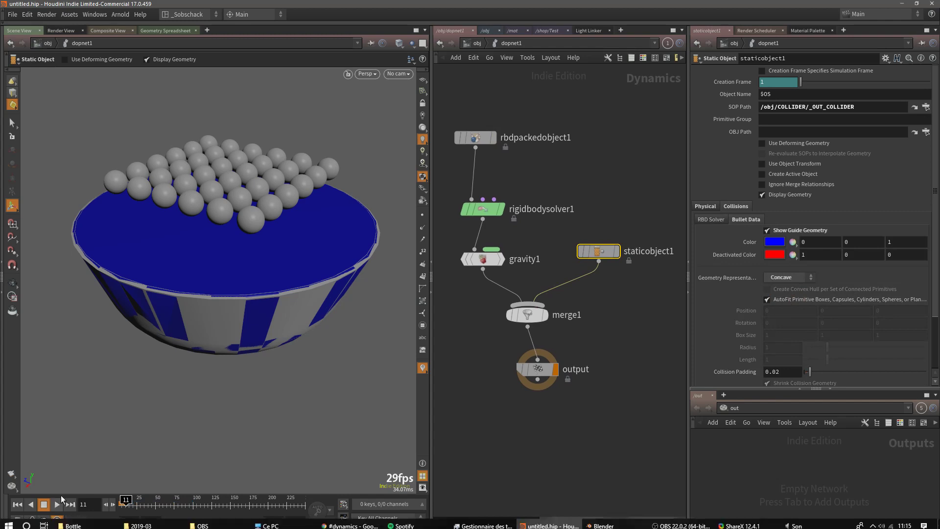
Rewind and replay the simulation with the concave bowl collider
{"action": "left_click", "coordinate": [17, 505]}
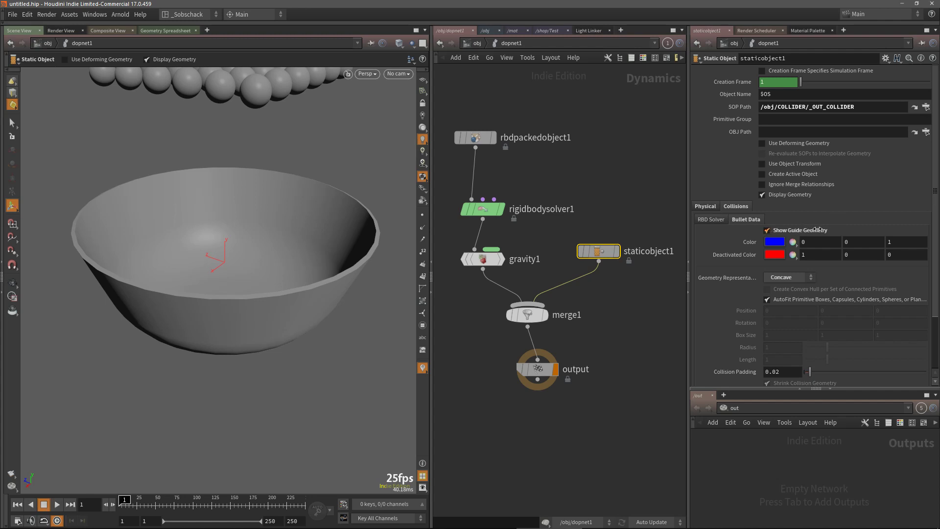
{"action": "key", "text": "Escape"}
{"action": "left_click_drag", "start_coordinate": [382, 278], "coordinate": [302, 254]}
{"action": "key", "text": "Return"}
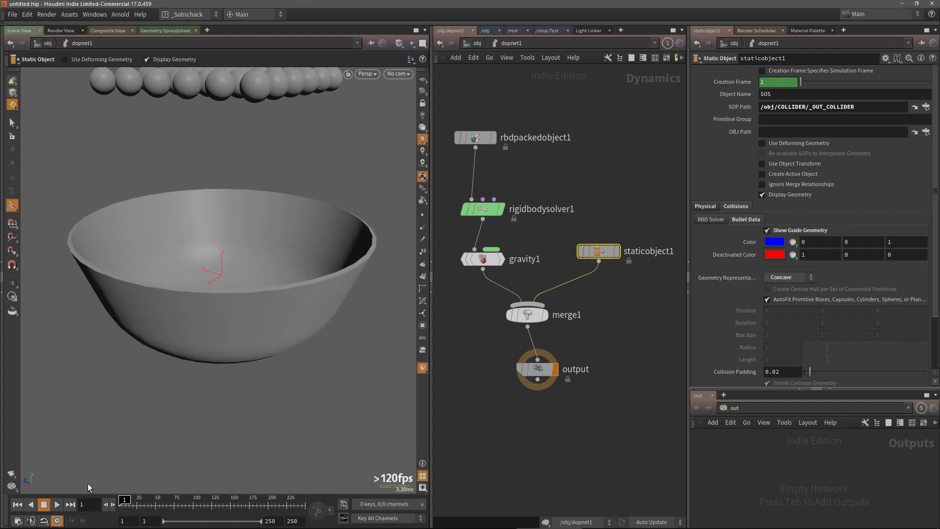
{"action": "left_click", "coordinate": [57, 504]}
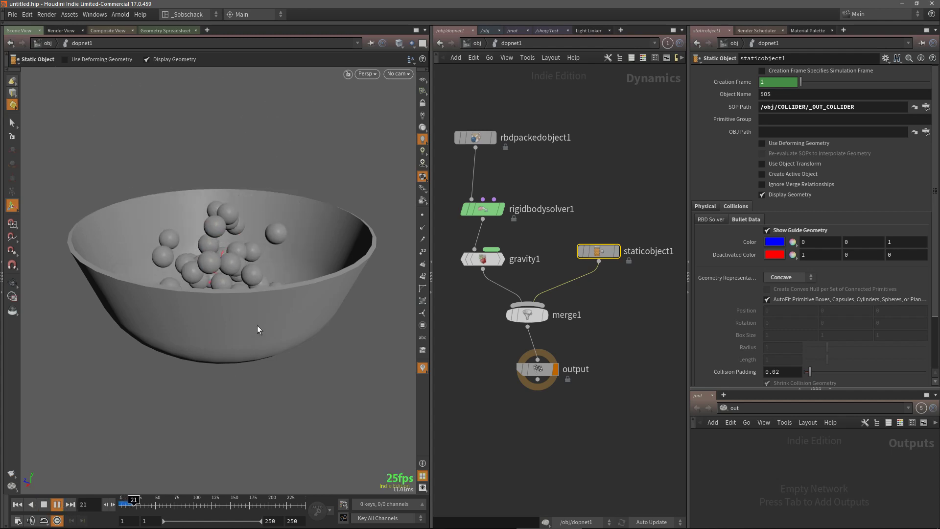
Watch the spheres settle inside the bowl, then stop and rewind the simulation
{"action": "key", "text": "Escape"}
{"action": "left_click_drag", "start_coordinate": [257, 326], "coordinate": [274, 394]}
{"action": "left_click_drag", "start_coordinate": [291, 361], "coordinate": [283, 388]}
{"action": "key", "text": "Return"}
{"action": "left_click", "coordinate": [59, 501]}
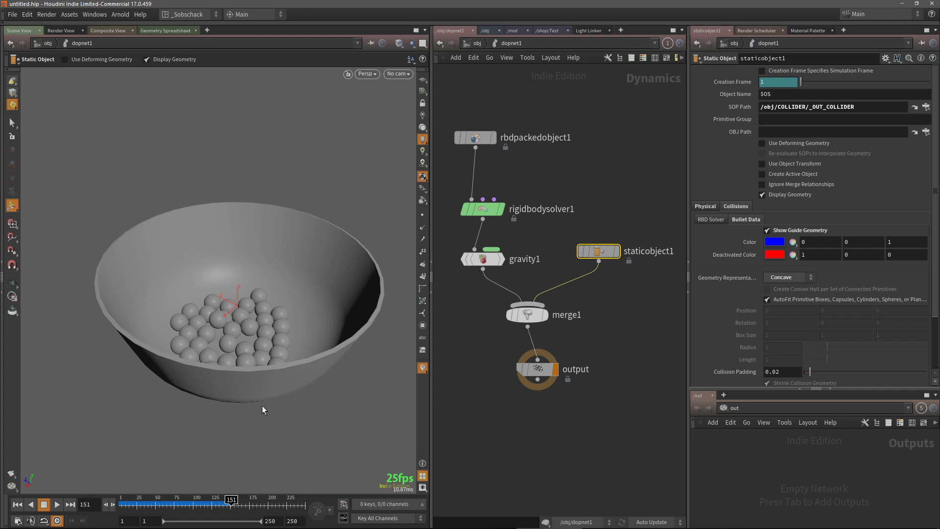
{"action": "left_click", "coordinate": [17, 504]}
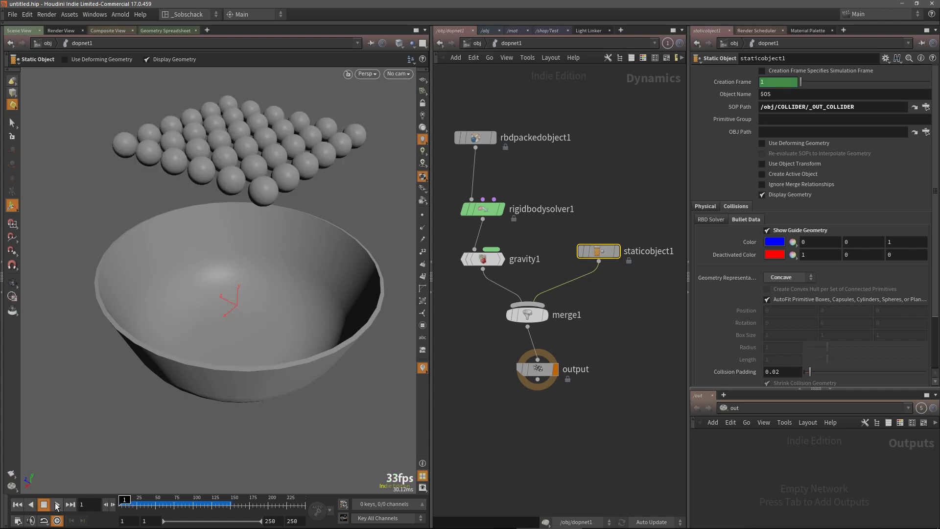